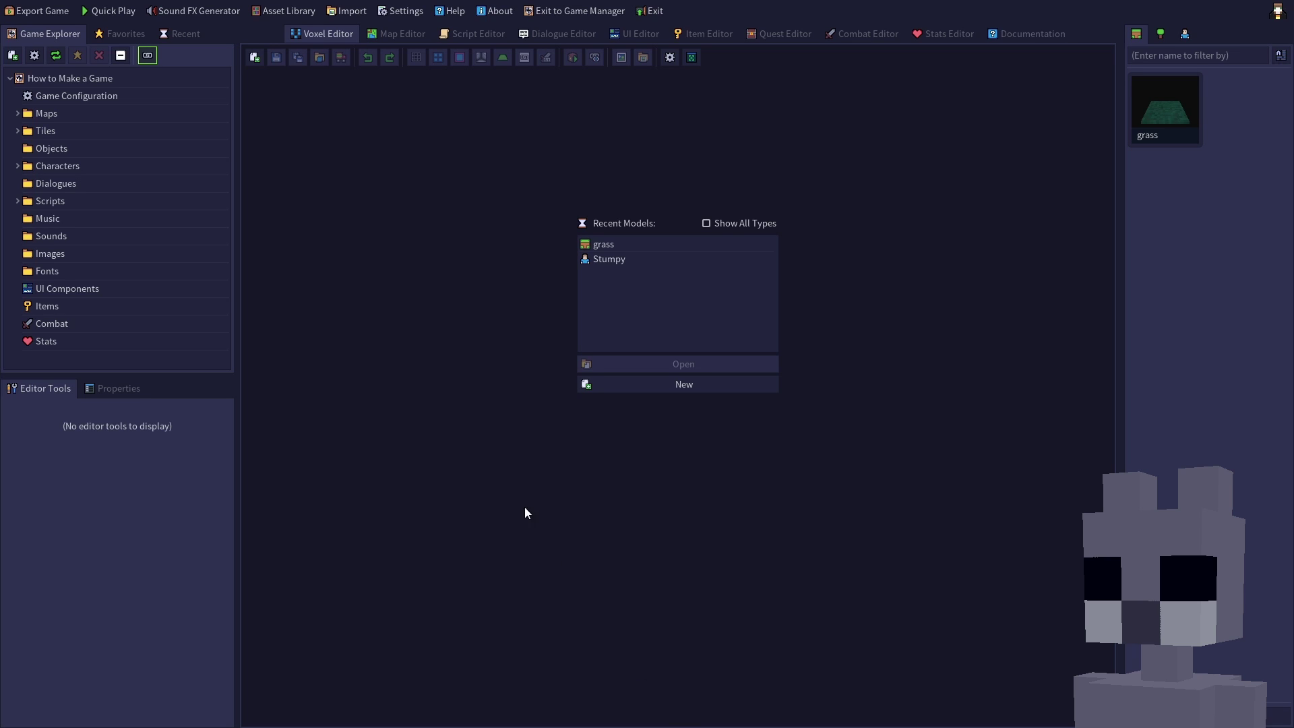
- Create a new Object resource named welcome_sign, keeping the default 16×16×24 grid
{"action": "left_click", "coordinate": [261, 57]}
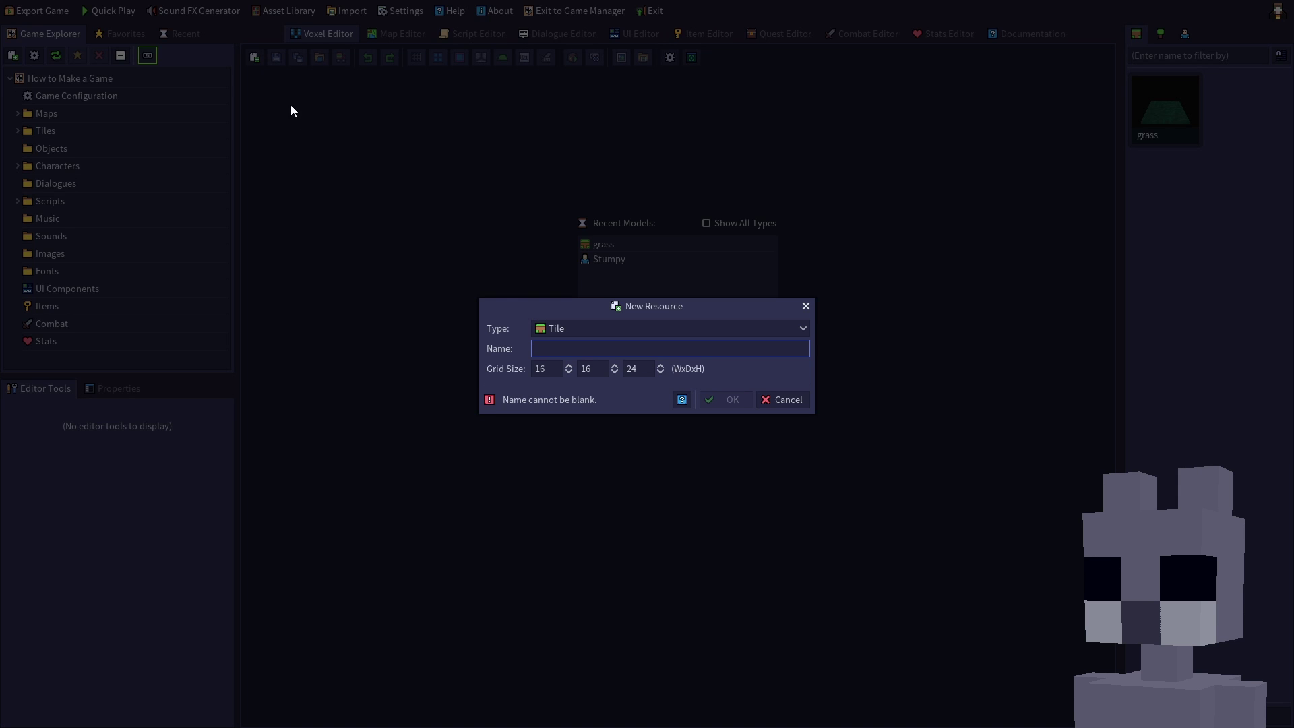
{"action": "left_click", "coordinate": [552, 330]}
{"action": "left_click", "coordinate": [572, 364]}
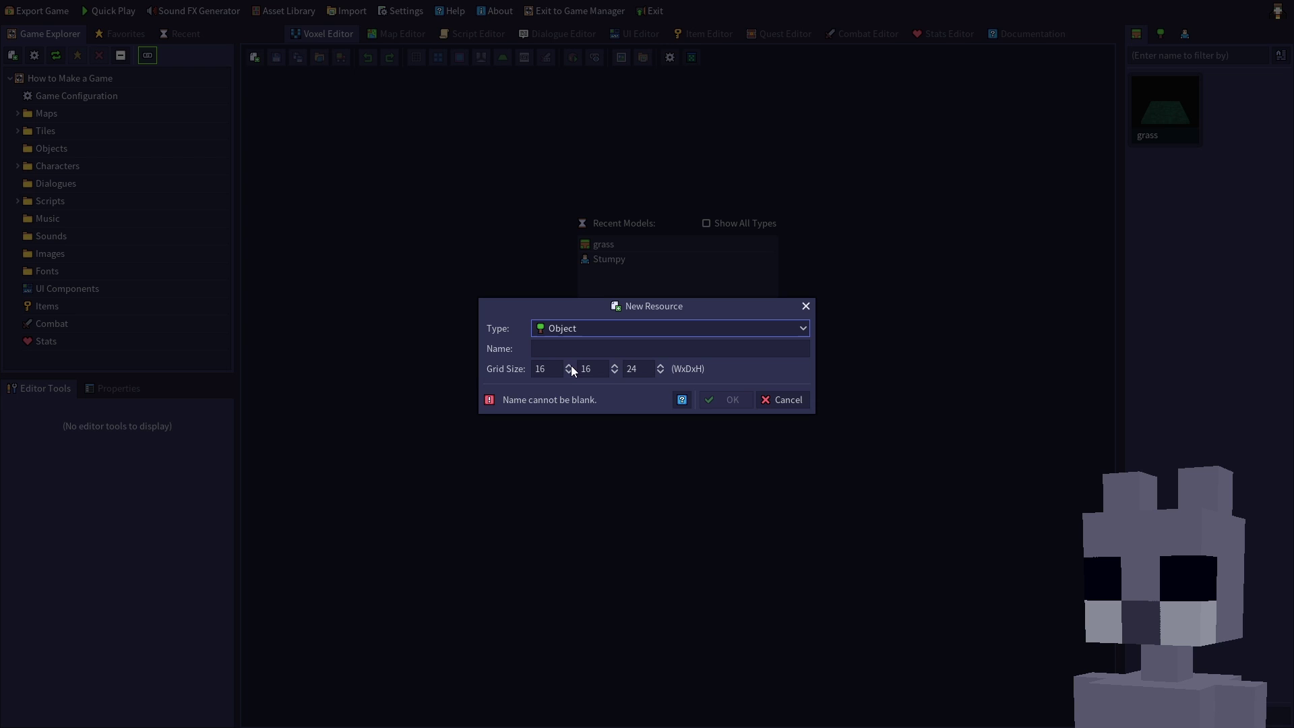
{"action": "left_click", "coordinate": [572, 348]}
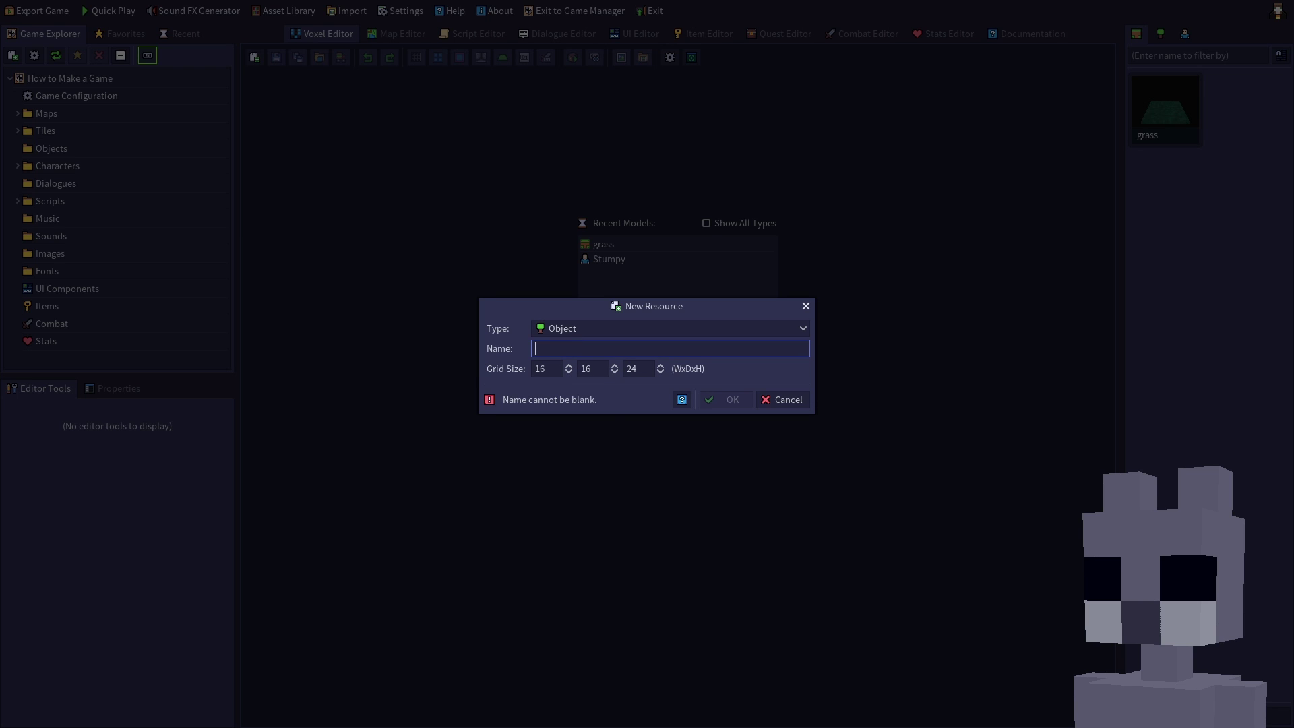
{"action": "type", "text": "welcome_sign"}
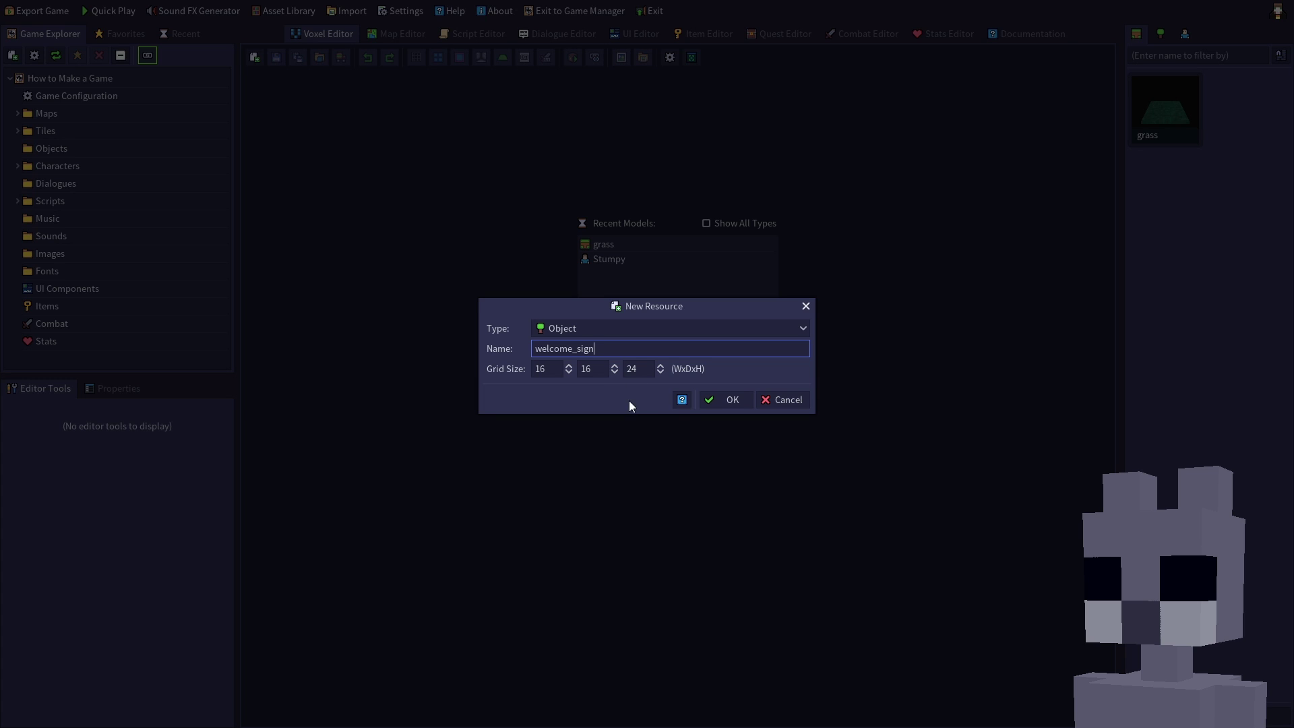
{"action": "left_click", "coordinate": [722, 402]}
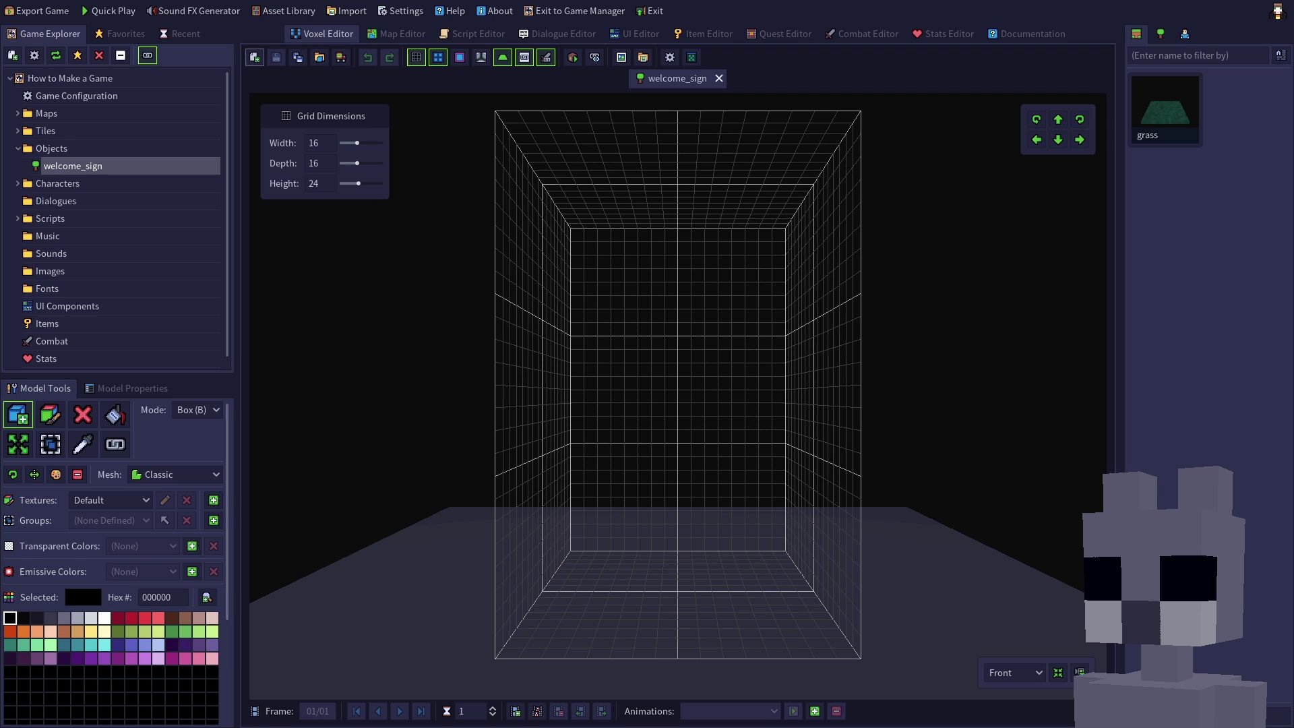
- Box-draw a tall dark brown (4d291a) column on the grid floor
{"action": "left_click", "coordinate": [173, 617]}
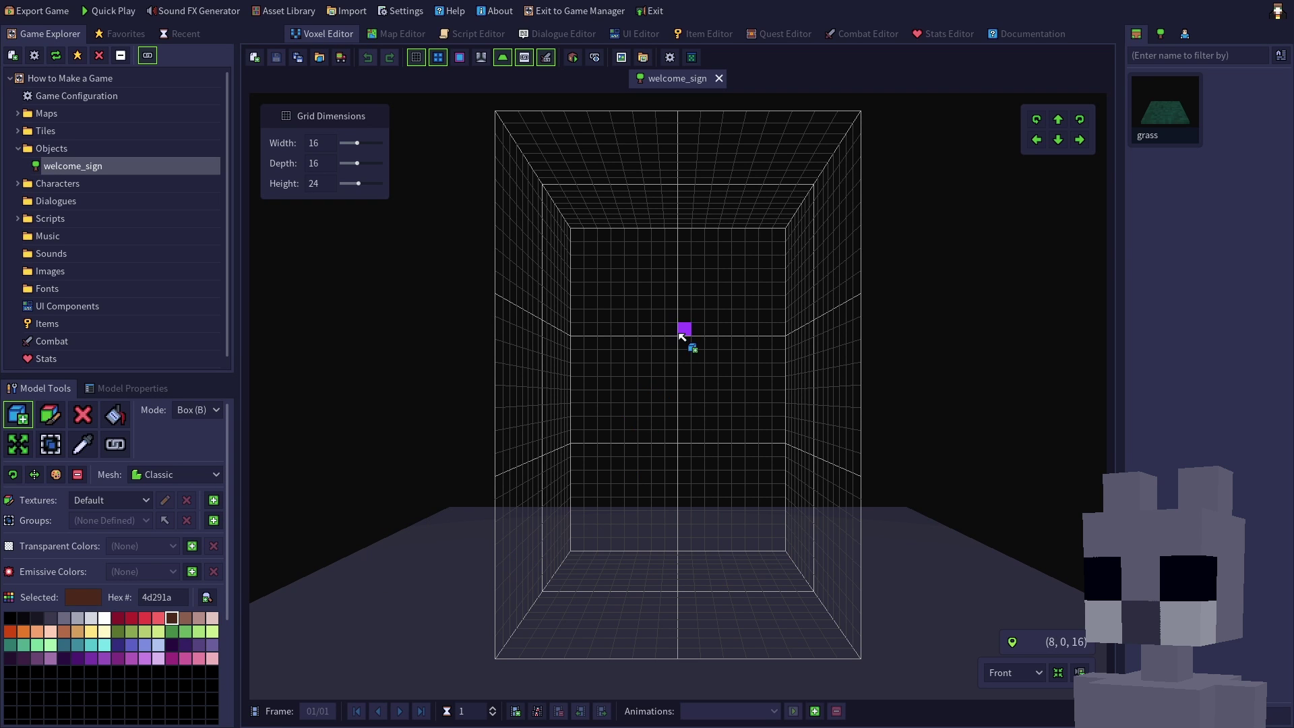
{"action": "middle_click_drag", "start_coordinate": [686, 341], "coordinate": [612, 427]}
{"action": "left_click_drag", "start_coordinate": [586, 412], "coordinate": [631, 215]}
{"action": "middle_click_drag", "start_coordinate": [600, 665], "coordinate": [785, 488]}
- Trim the column's corners by deleting vertical strips of voxels
{"action": "middle_click_drag", "start_coordinate": [546, 508], "coordinate": [679, 514]}
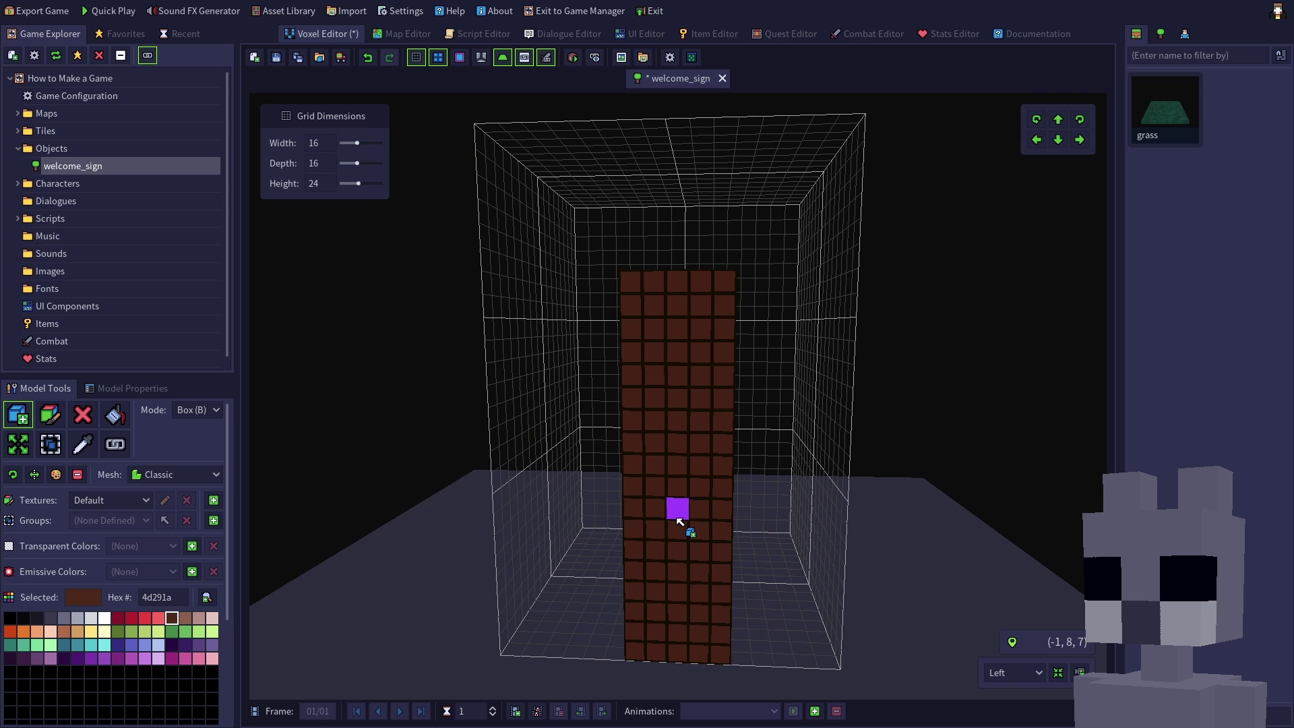
{"action": "left_click", "coordinate": [82, 414]}
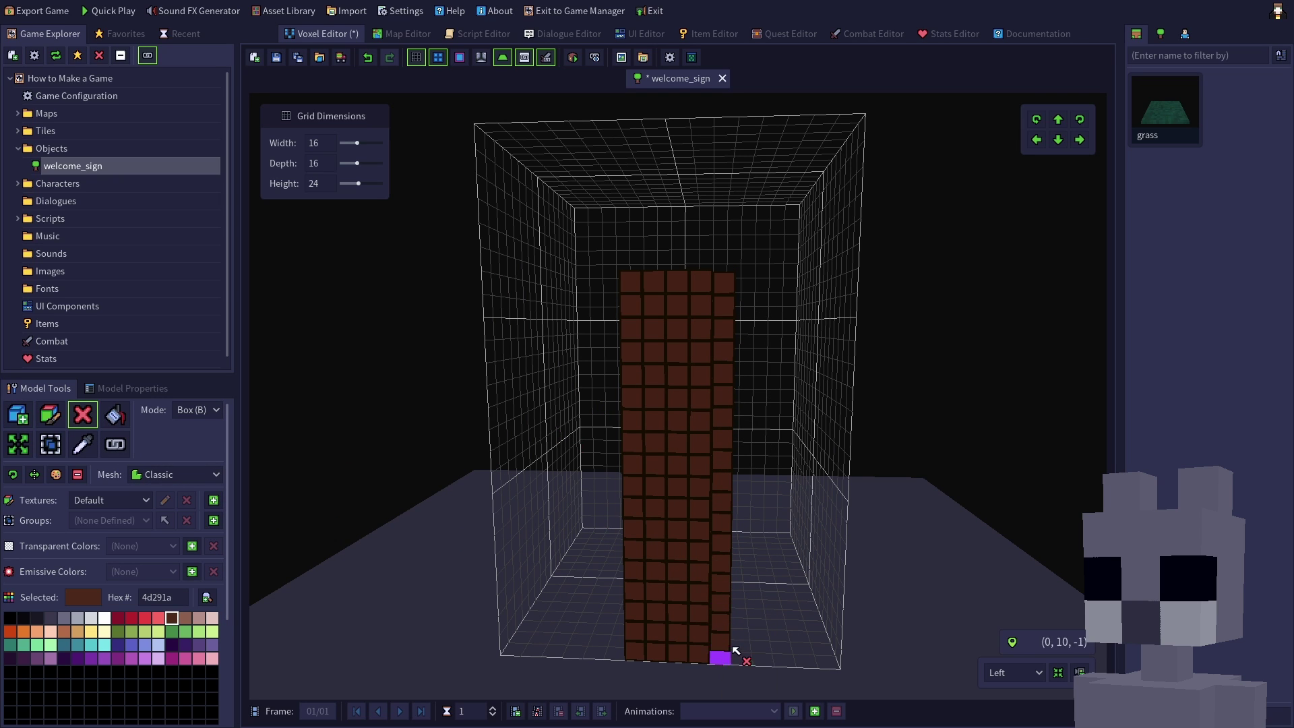
{"action": "middle_click_drag", "start_coordinate": [723, 659], "coordinate": [665, 496]}
{"action": "left_click_drag", "start_coordinate": [593, 297], "coordinate": [610, 529]}
{"action": "middle_click_drag", "start_coordinate": [788, 537], "coordinate": [761, 351]}
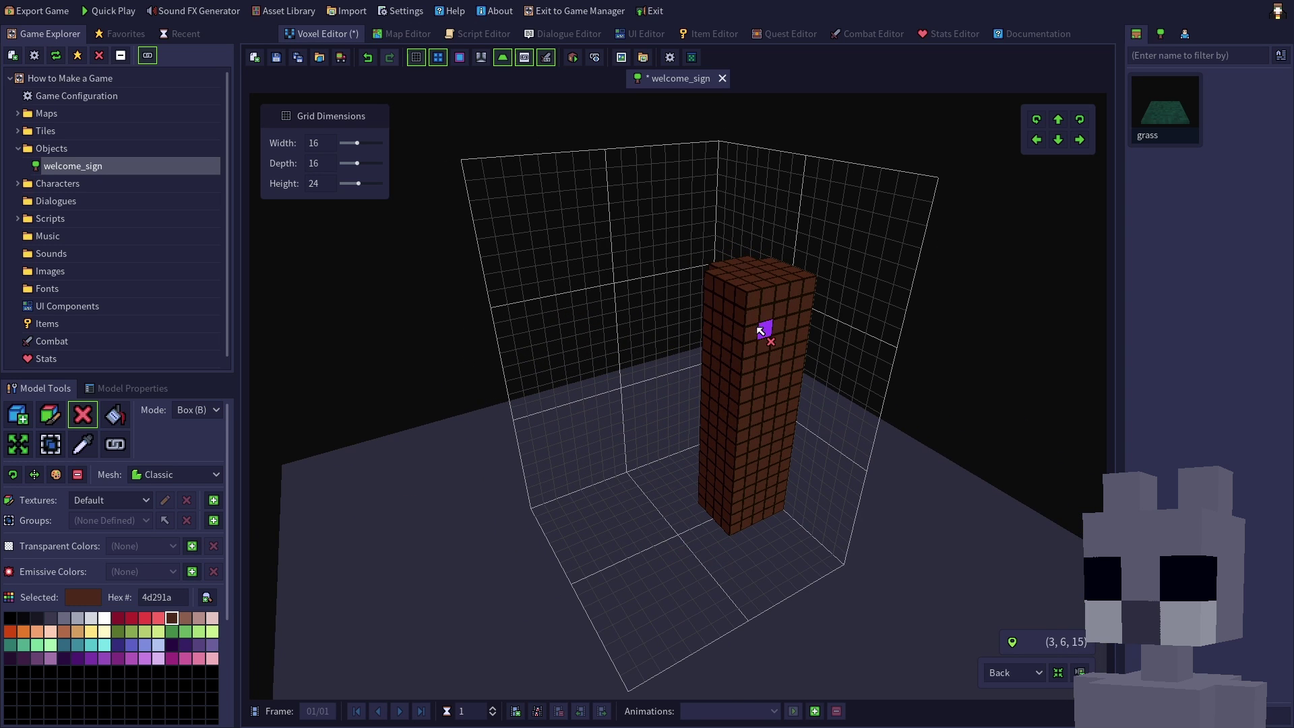
{"action": "left_click_drag", "start_coordinate": [765, 334], "coordinate": [742, 531]}
{"action": "mouse_move", "coordinate": [742, 530]}
{"action": "middle_mouse_down"}
{"action": "mouse_move", "coordinate": [896, 579]}
{"action": "mouse_move", "coordinate": [746, 550]}
{"action": "middle_mouse_up"}
{"action": "left_click_drag", "start_coordinate": [759, 337], "coordinate": [742, 630]}
- Paint a 3x3 lighter brown (b36b47) patch on the column's top, then reset to Front view
{"action": "left_click", "coordinate": [51, 413]}
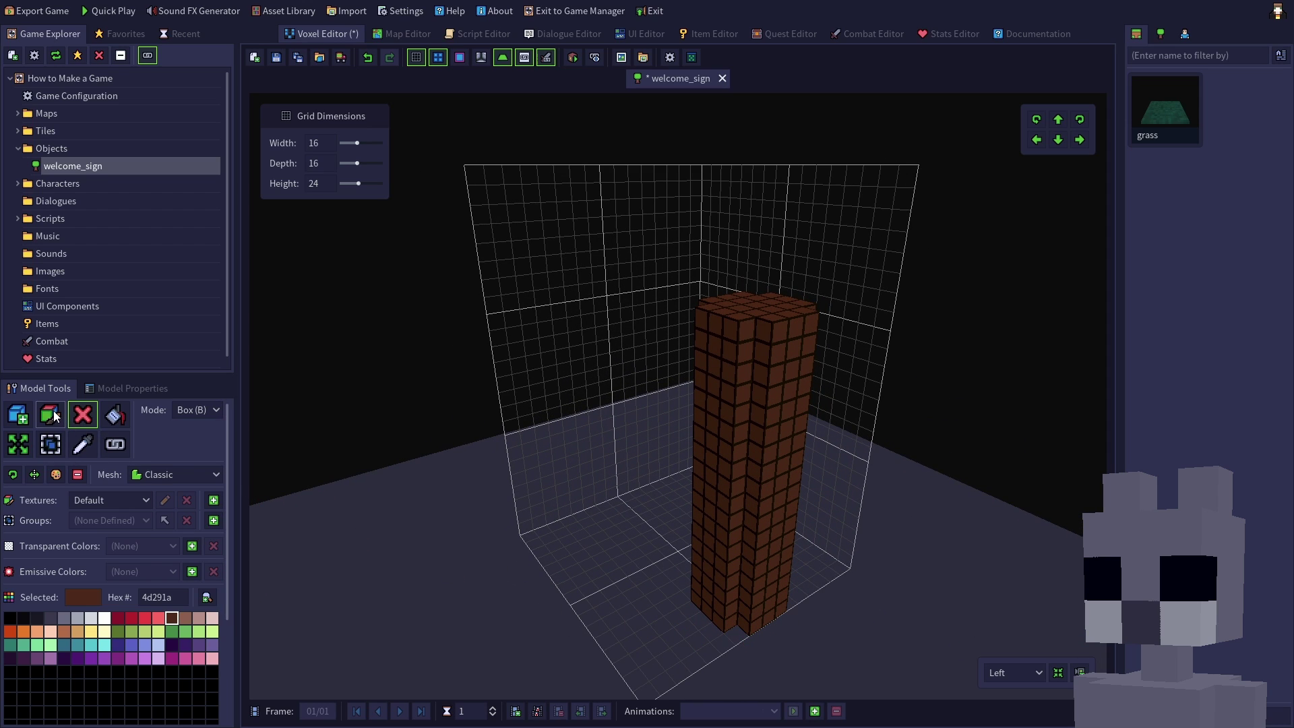
{"action": "left_click", "coordinate": [65, 632]}
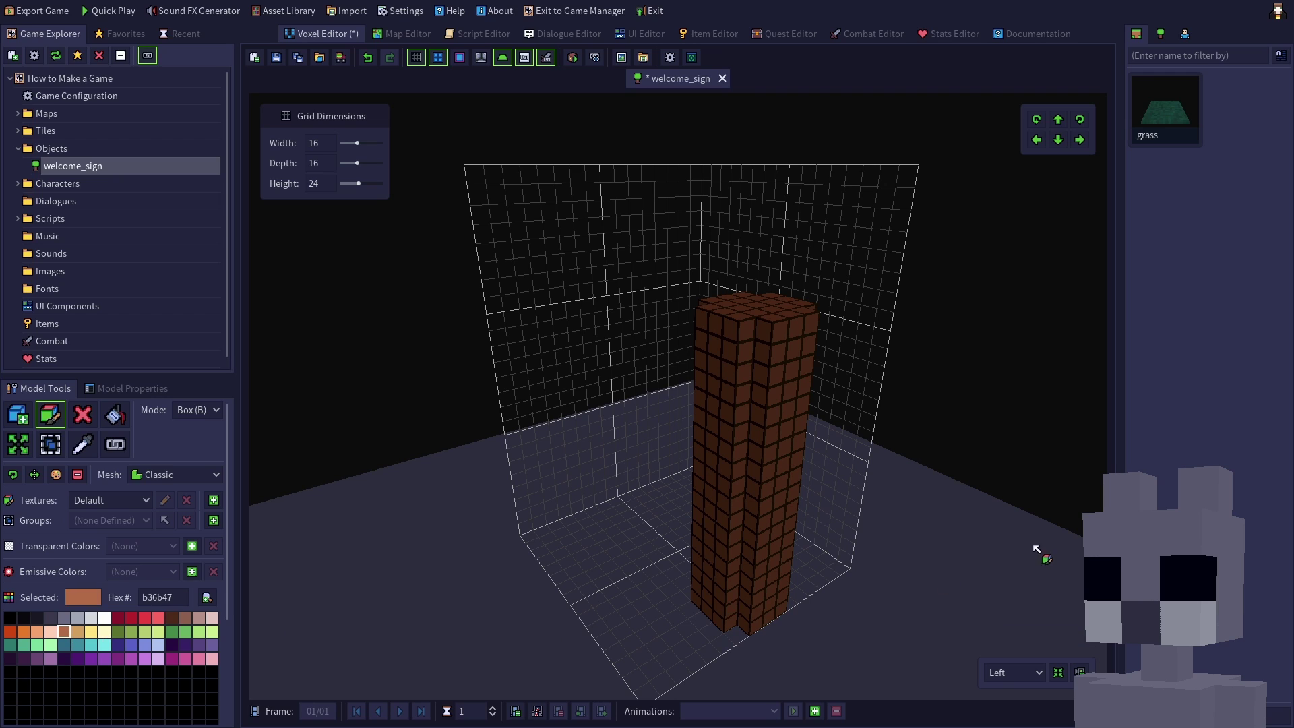
{"action": "middle_click_drag", "start_coordinate": [1037, 546], "coordinate": [578, 361]}
{"action": "left_click_drag", "start_coordinate": [558, 323], "coordinate": [592, 341]}
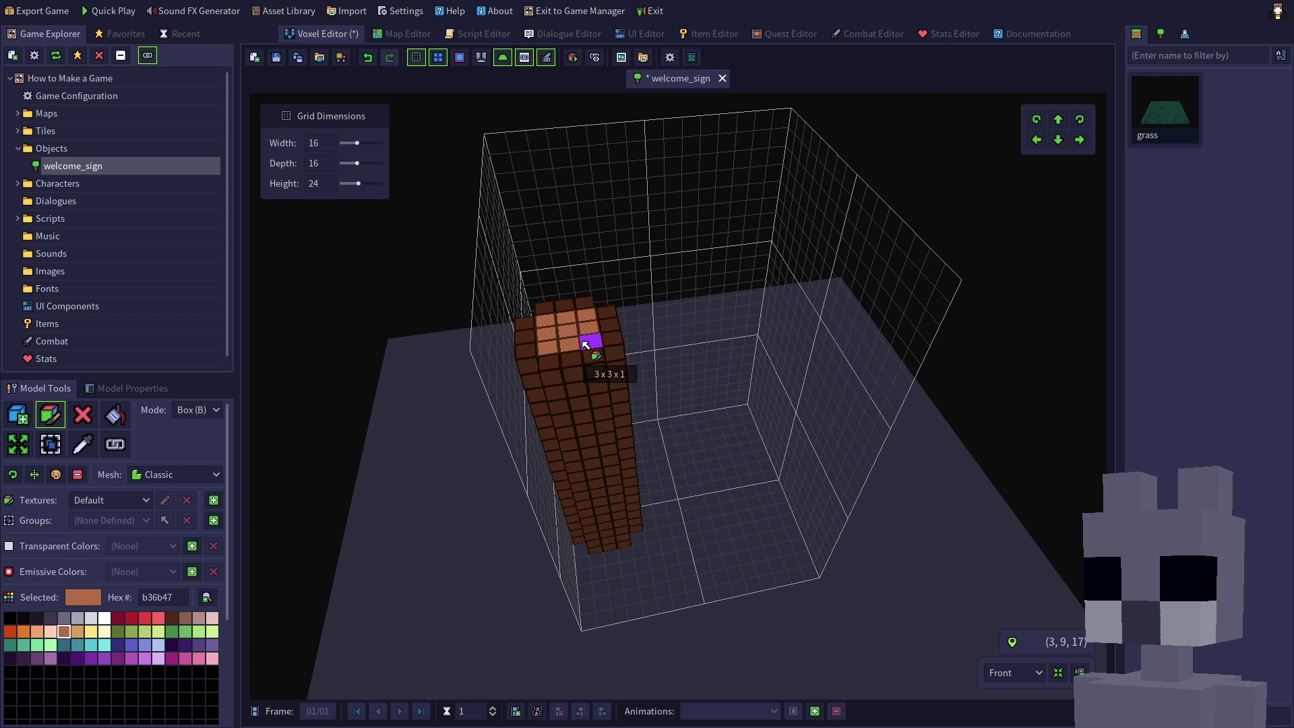
{"action": "left_click", "coordinate": [1058, 672]}
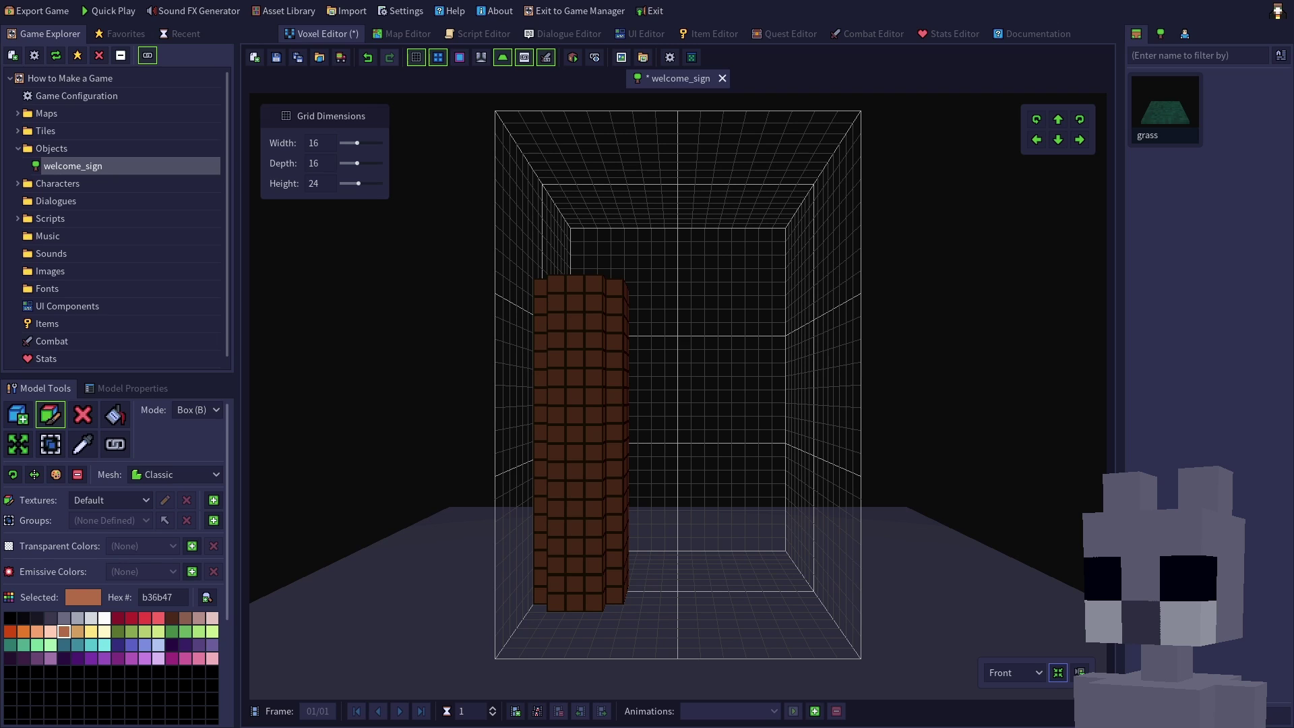
- Copy the whole post and paste a copy three steps to its right
{"action": "left_click", "coordinate": [51, 444]}
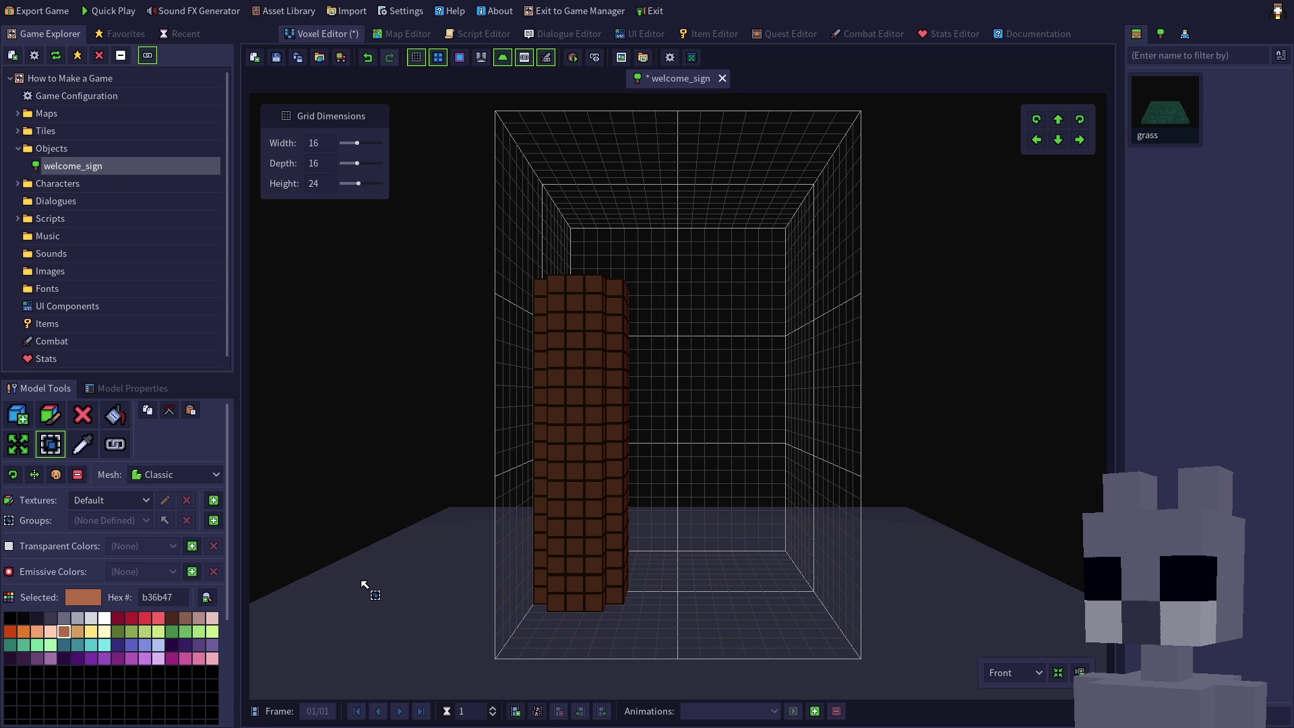
{"action": "key", "text": "ctrl+a"}
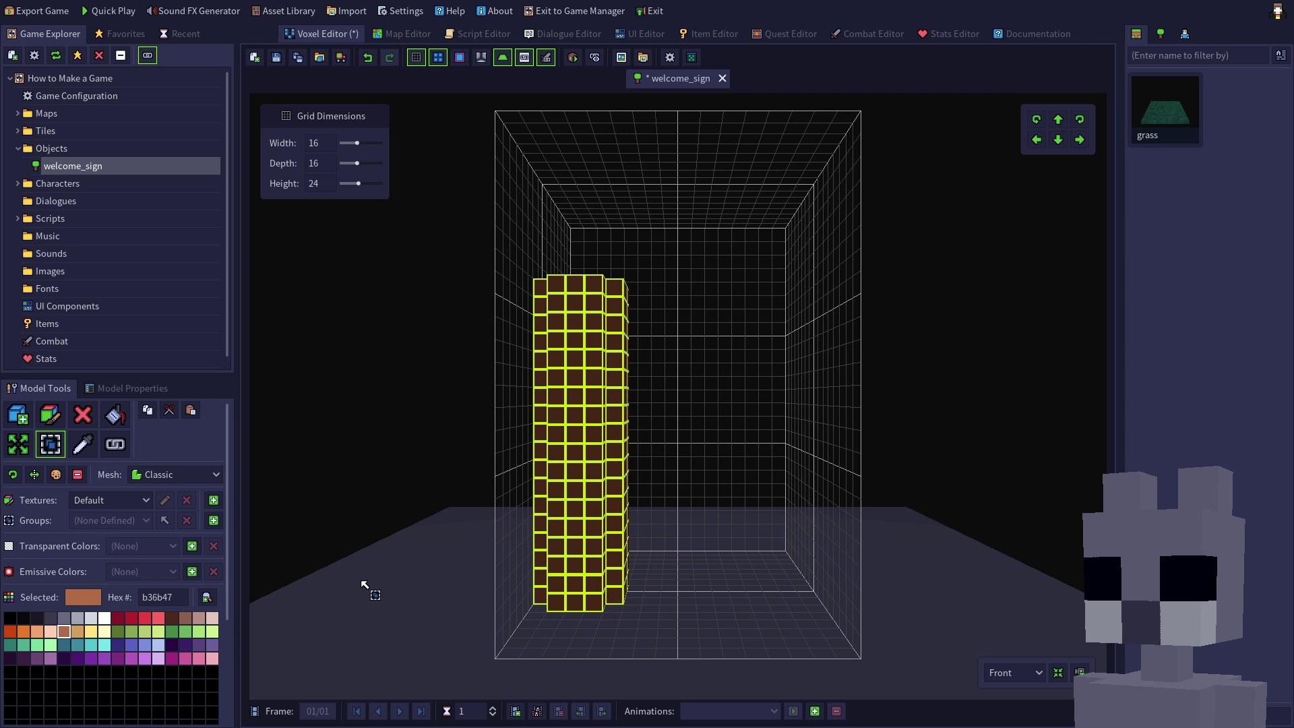
{"action": "left_click", "coordinate": [147, 412]}
{"action": "left_click", "coordinate": [191, 412]}
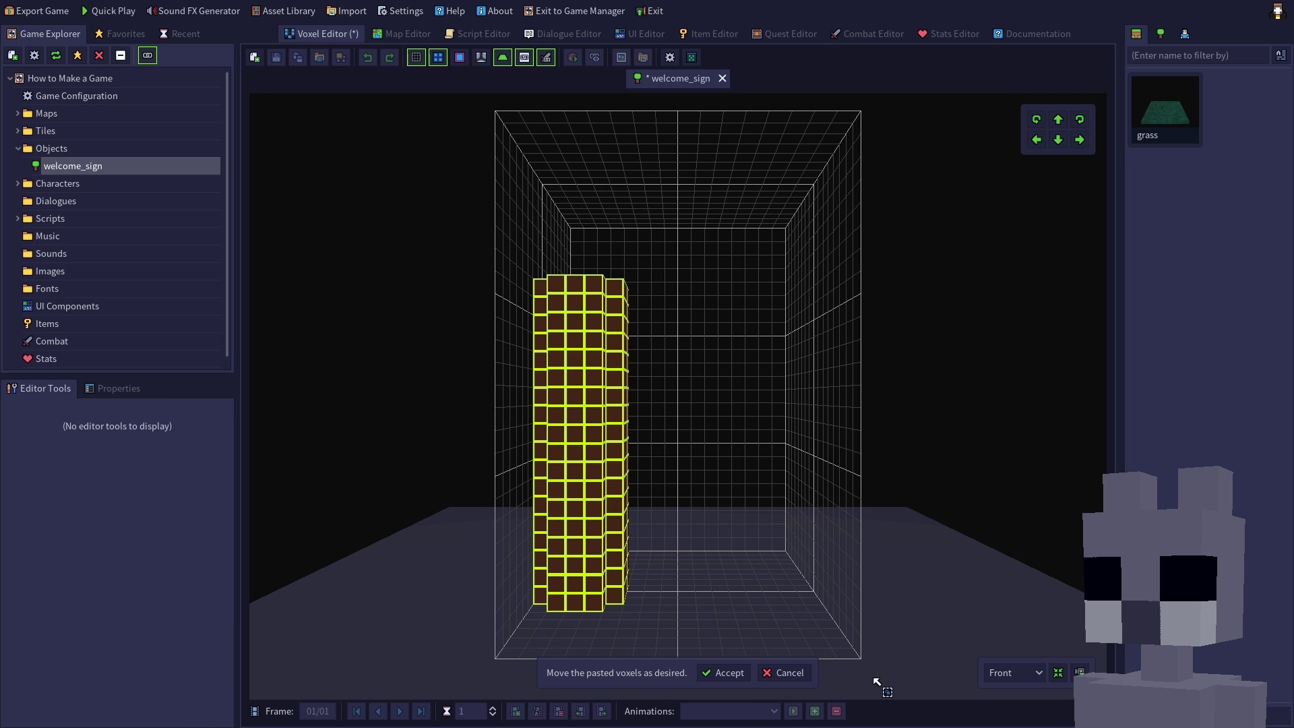
{"action": "left_click", "coordinate": [1079, 139]}
{"action": "left_click", "coordinate": [1078, 139]}
{"action": "left_click", "coordinate": [1079, 140]}
{"action": "left_click", "coordinate": [1079, 139]}
{"action": "left_click", "coordinate": [1079, 139]}
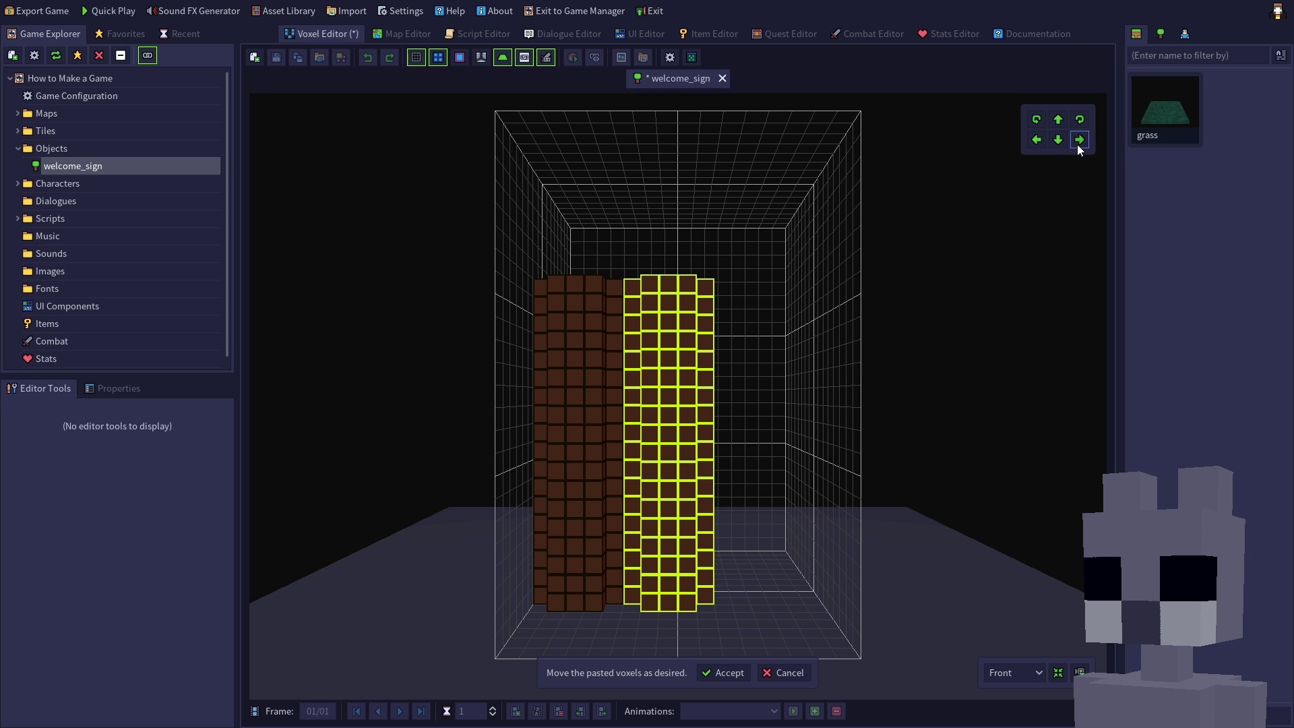
{"action": "left_click", "coordinate": [725, 671]}
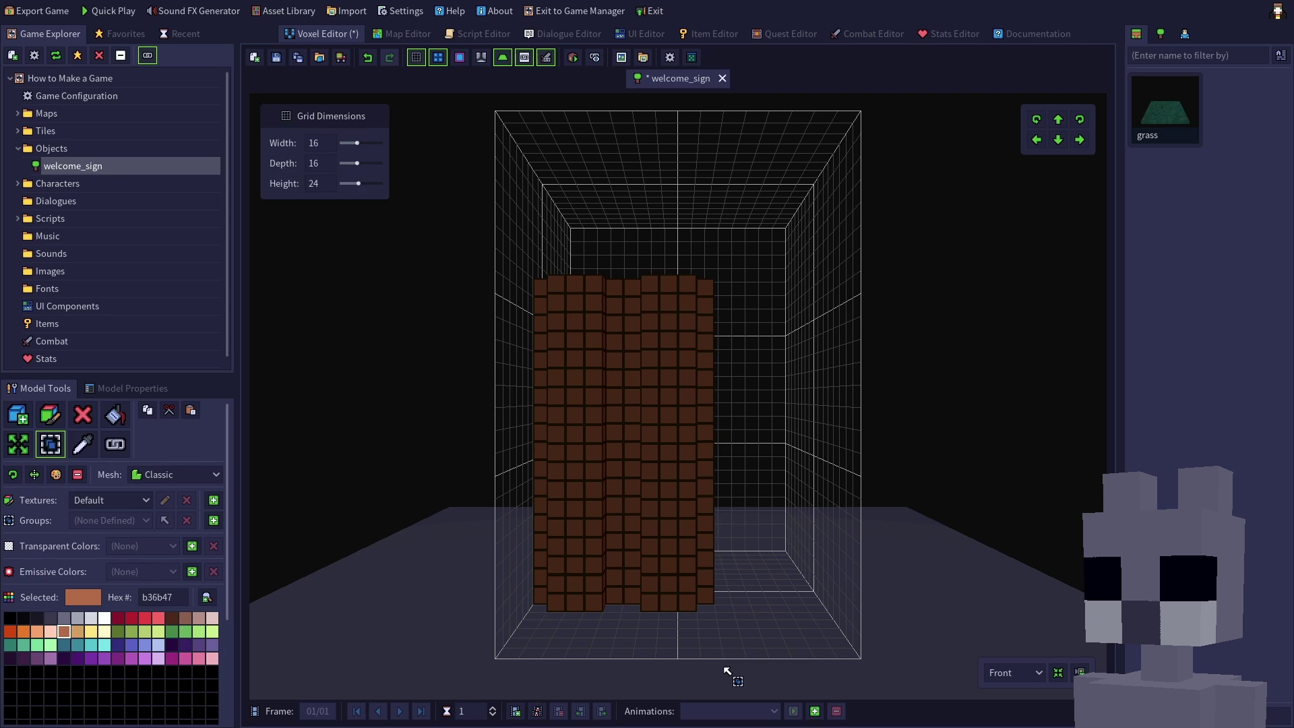
- Paste a second copy of the post at the far right and accept it
{"action": "left_click", "coordinate": [191, 410]}
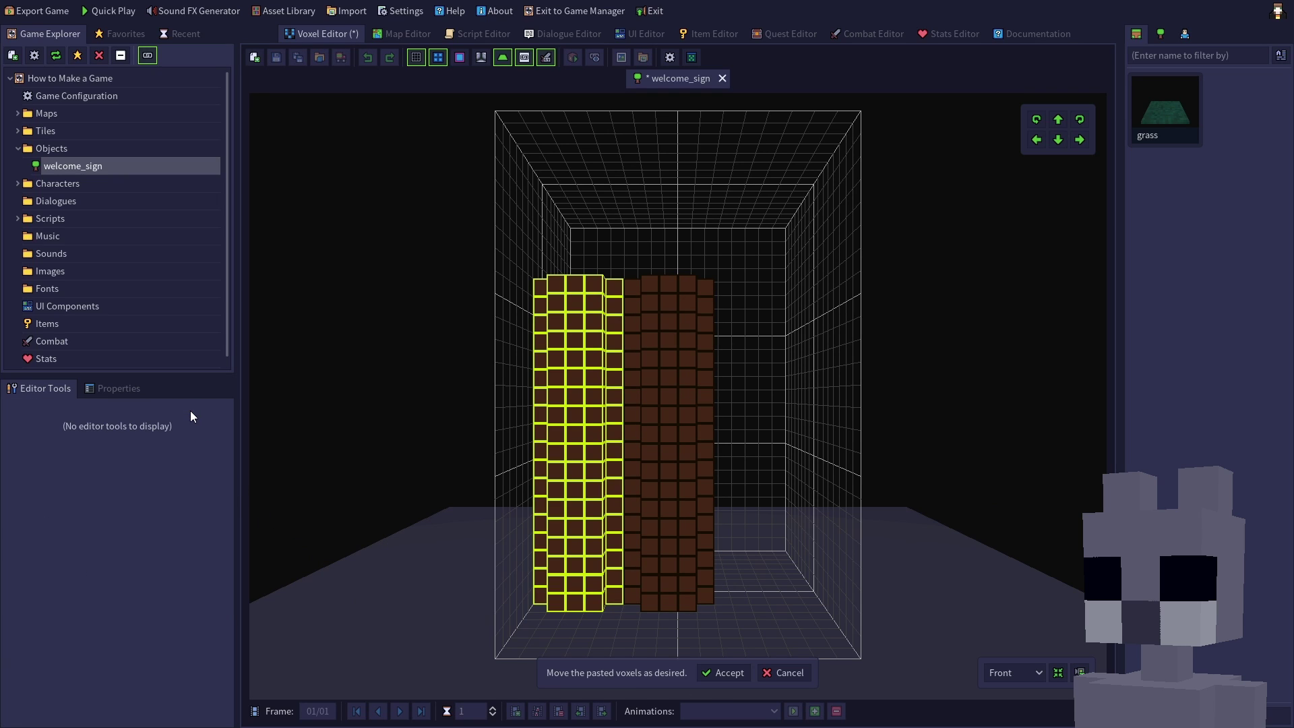
{"action": "left_click", "coordinate": [1036, 139]}
{"action": "left_click", "coordinate": [1036, 139]}
{"action": "left_click", "coordinate": [1036, 140]}
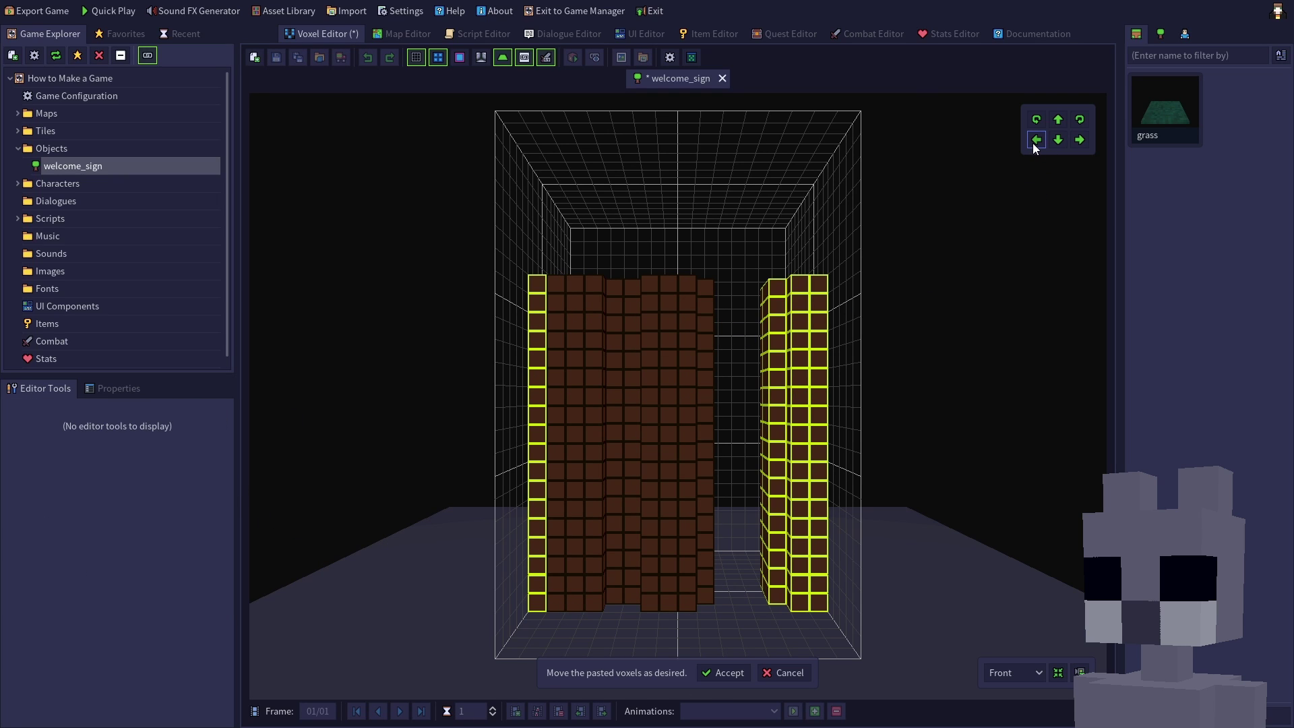
{"action": "left_click", "coordinate": [1036, 139]}
{"action": "left_click", "coordinate": [1036, 139]}
{"action": "left_click", "coordinate": [1037, 140]}
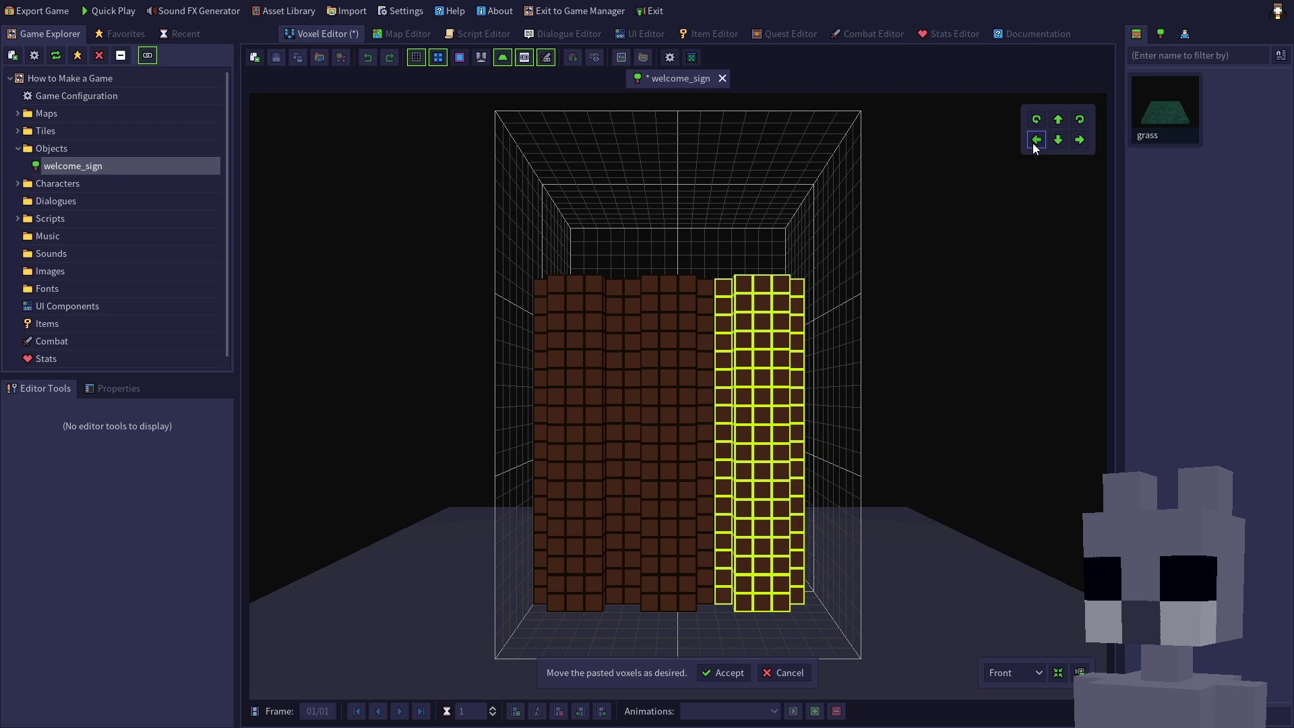
{"action": "left_click", "coordinate": [721, 673]}
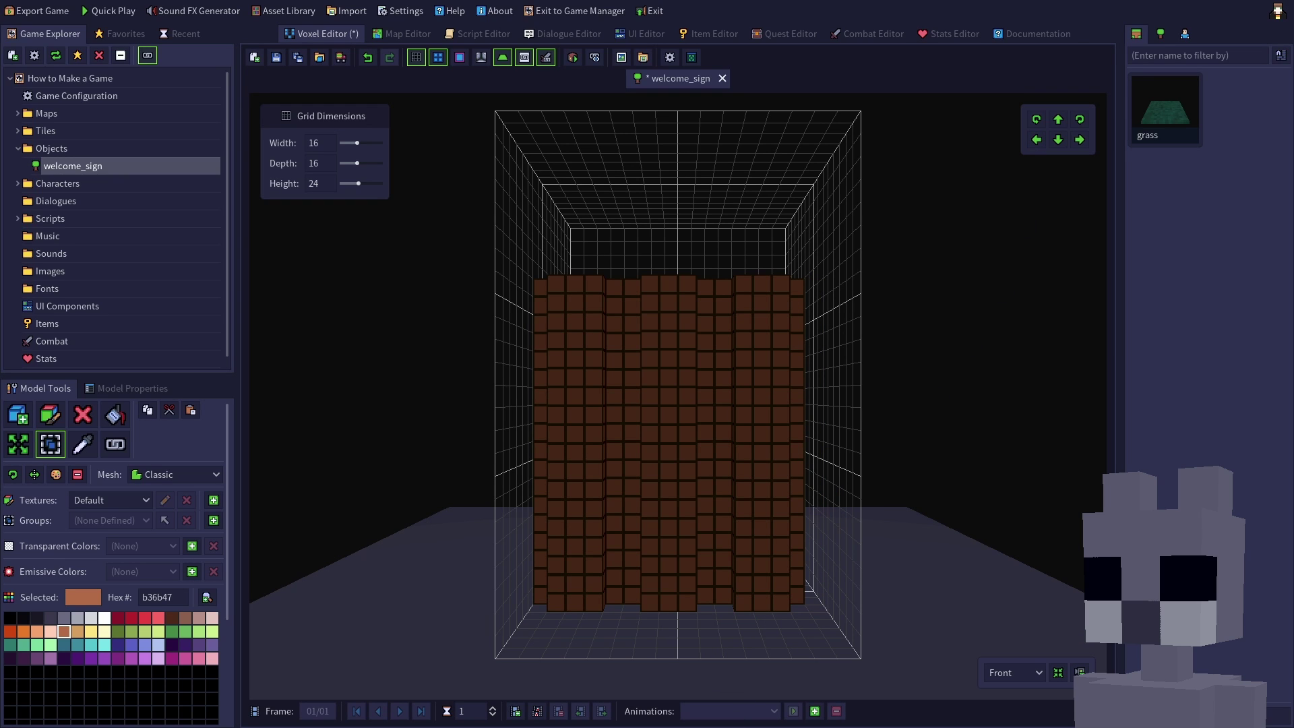
- Erase a voxel row, paint a b36b47 face panel with two 3a394d text lines, and save the sign
{"action": "left_click", "coordinate": [83, 415]}
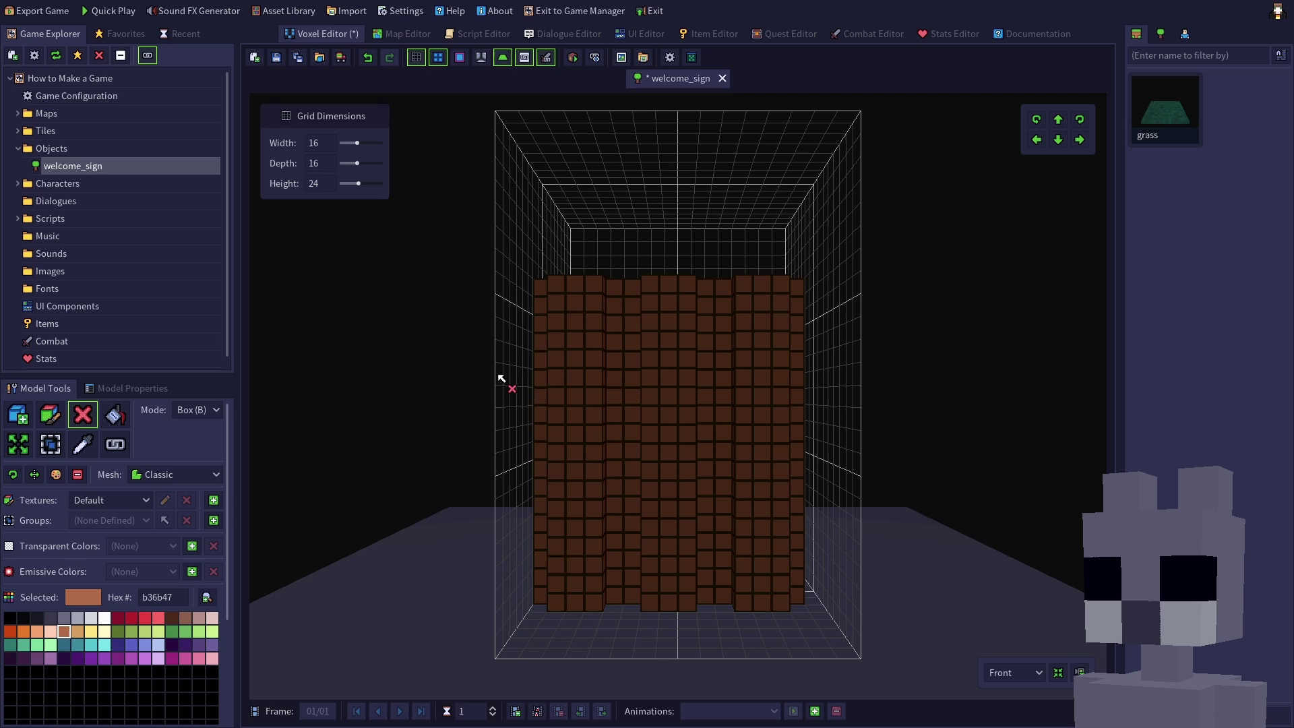
{"action": "mouse_move", "coordinate": [555, 358]}
{"action": "left_mouse_down"}
{"action": "mouse_move", "coordinate": [775, 361]}
{"action": "mouse_move", "coordinate": [784, 468]}
{"action": "left_mouse_up"}
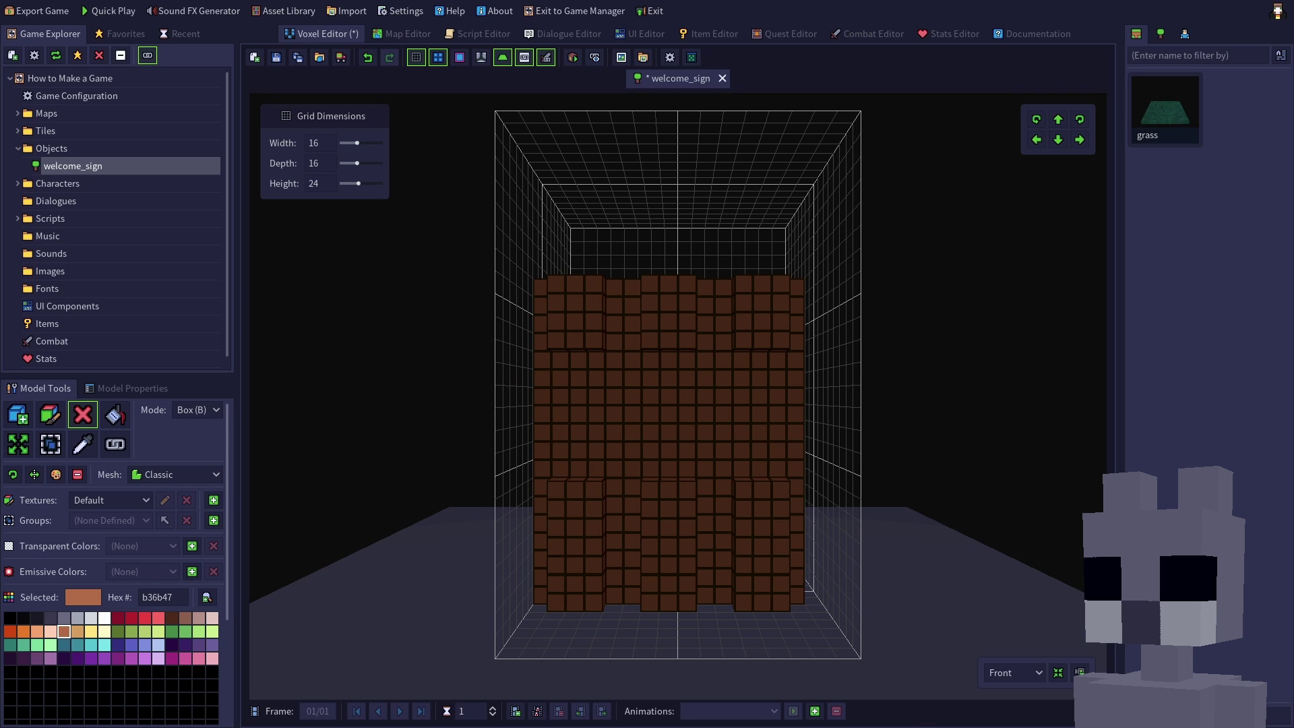
{"action": "left_click", "coordinate": [47, 413]}
{"action": "left_click_drag", "start_coordinate": [565, 366], "coordinate": [783, 475]}
{"action": "left_click", "coordinate": [51, 618]}
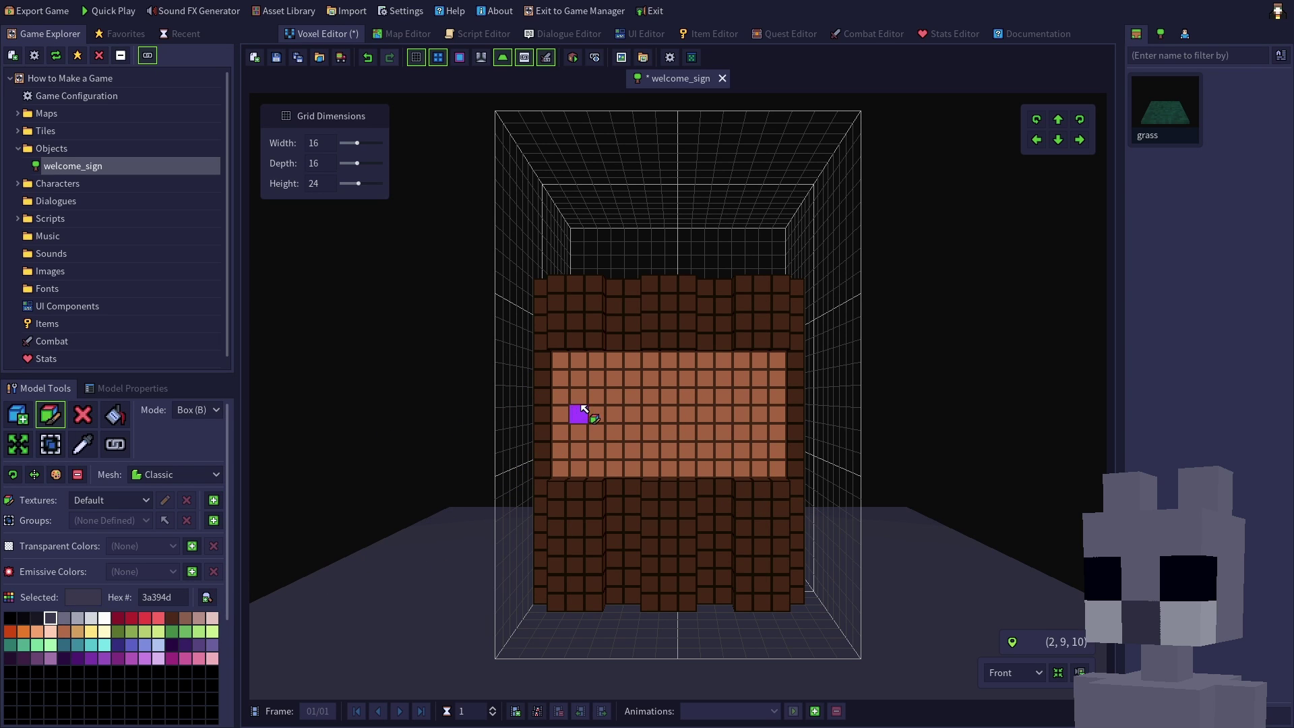
{"action": "left_click_drag", "start_coordinate": [578, 403], "coordinate": [760, 396]}
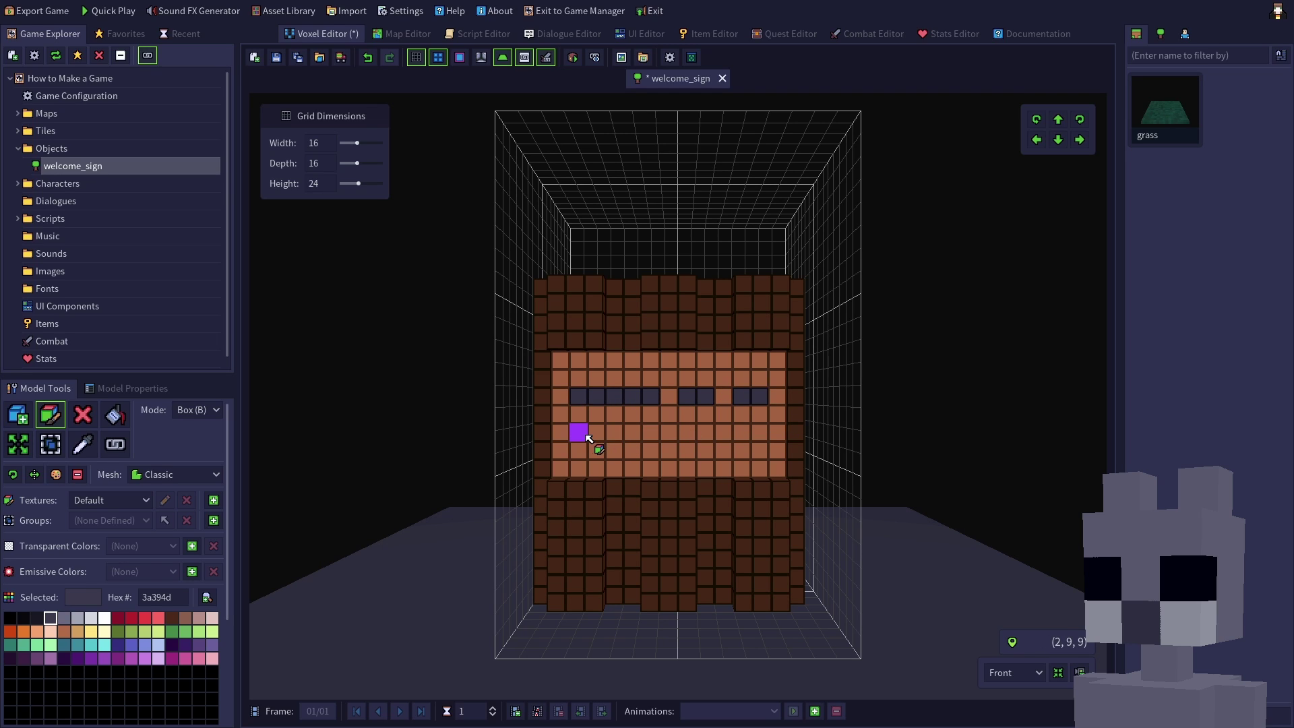
{"action": "left_click_drag", "start_coordinate": [577, 433], "coordinate": [759, 433]}
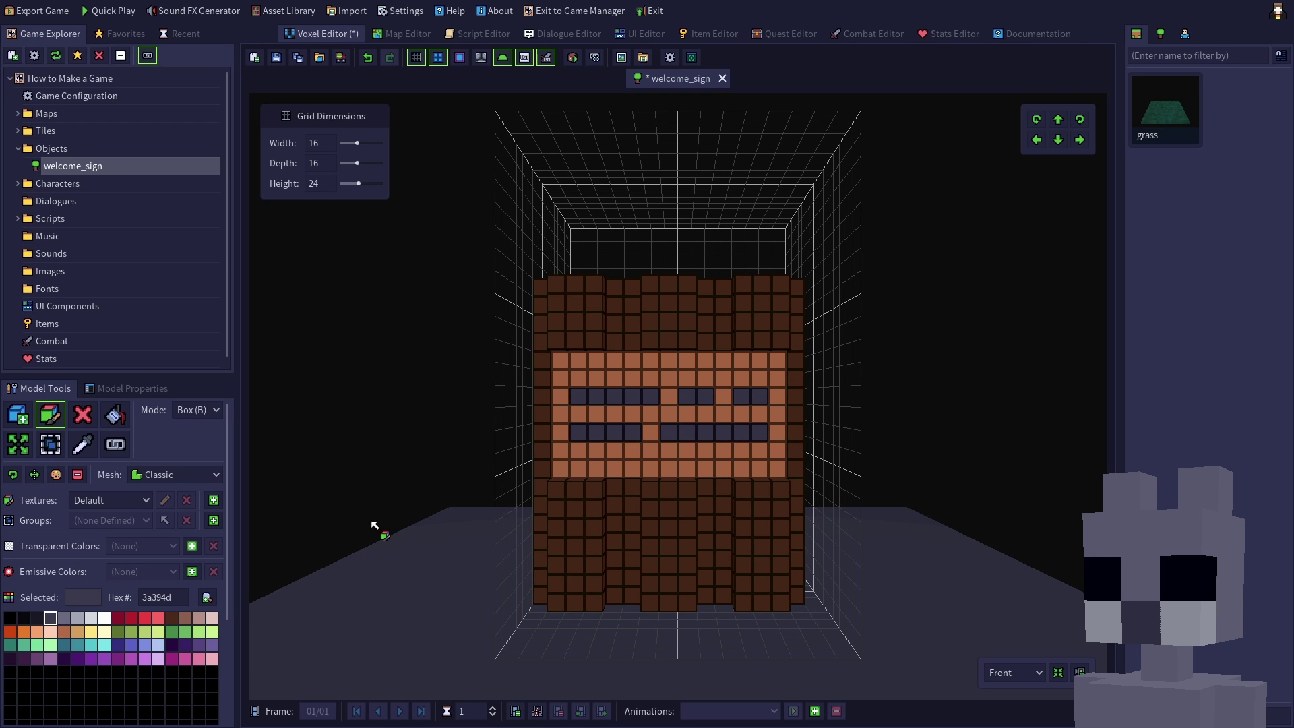
{"action": "left_click", "coordinate": [276, 57]}
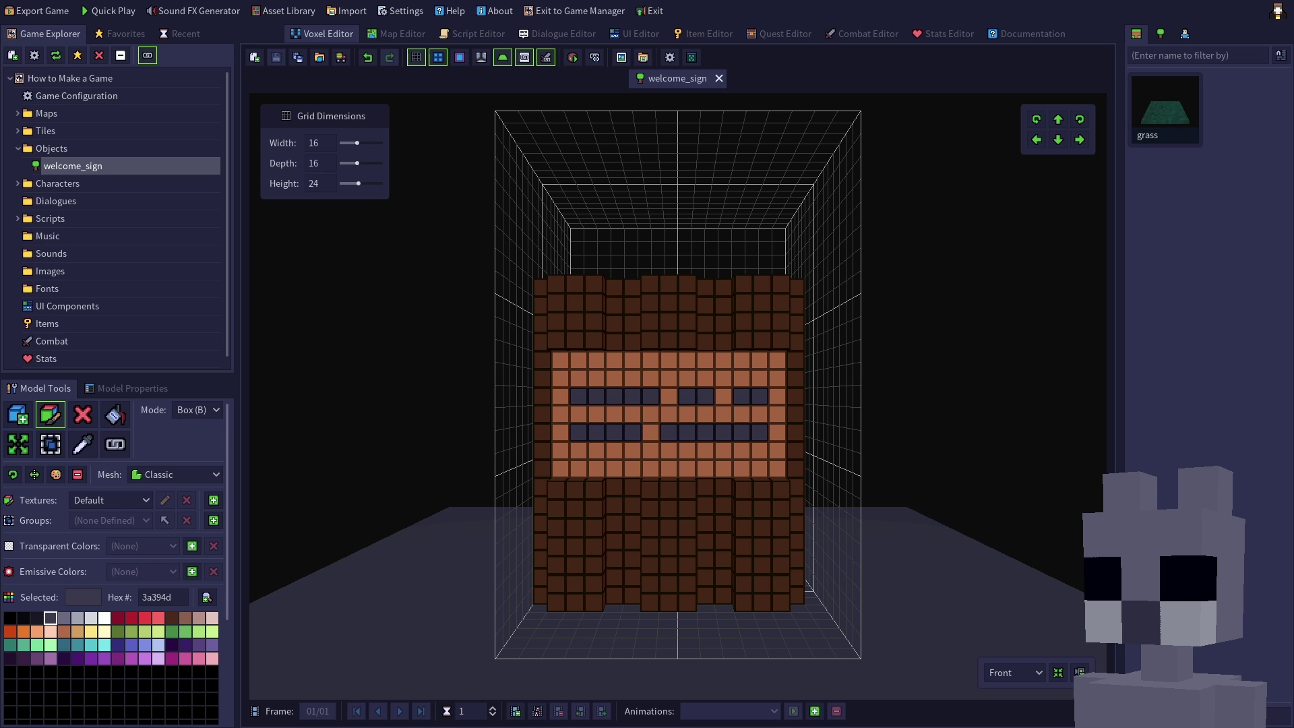
- Delete the Display Message step from the startup script, save it, and open the Forest Village map
{"action": "double_click", "coordinate": [119, 220]}
{"action": "left_click", "coordinate": [62, 236]}
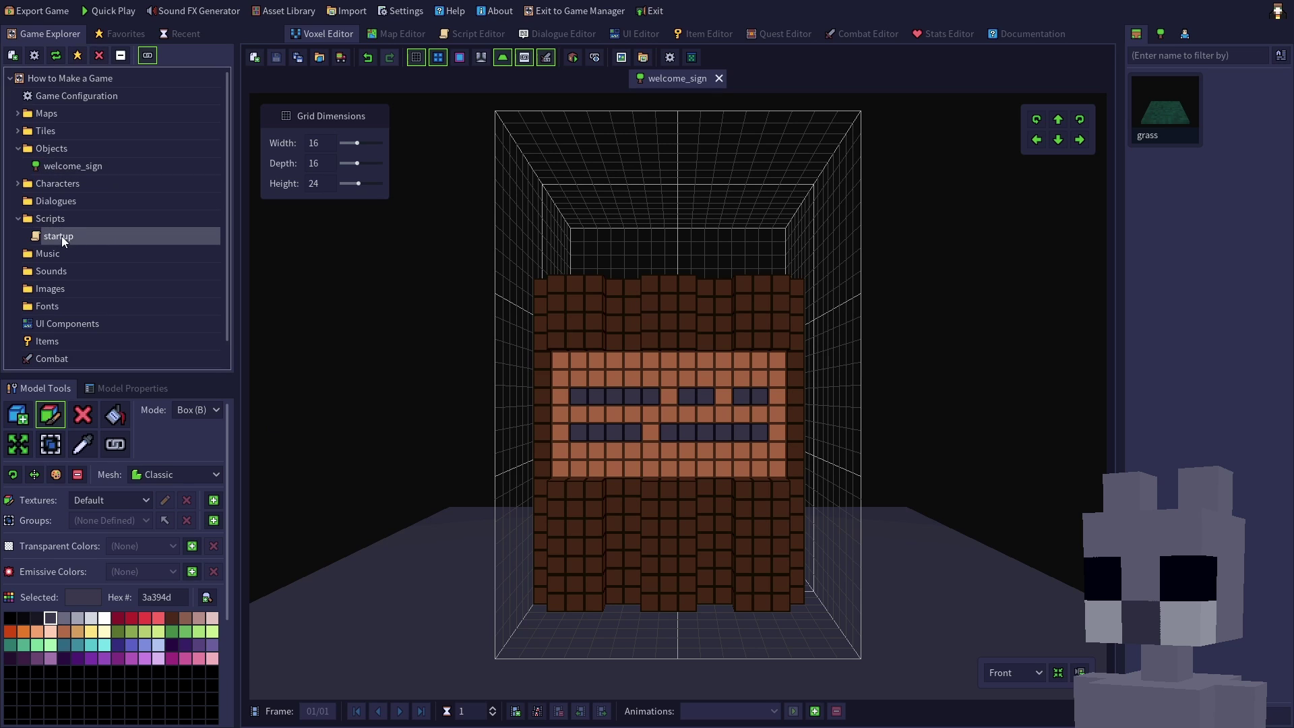
{"action": "double_click", "coordinate": [62, 236]}
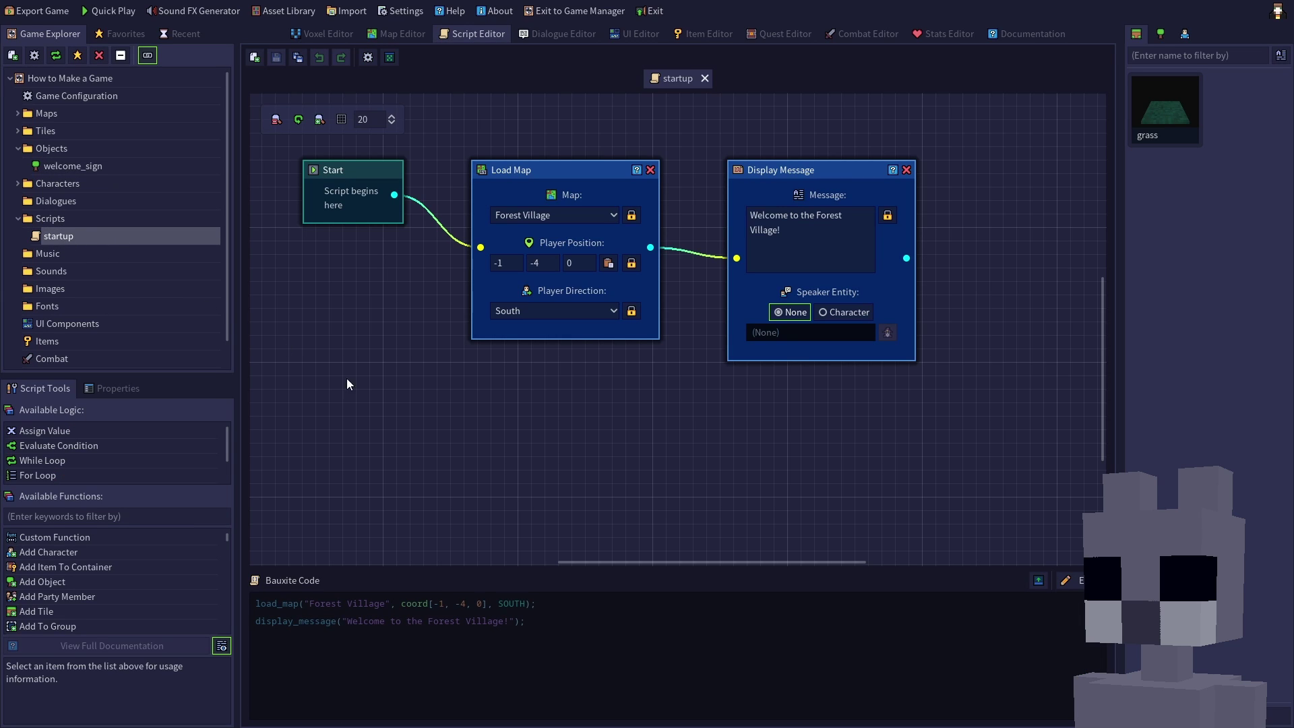
{"action": "left_click", "coordinate": [906, 170]}
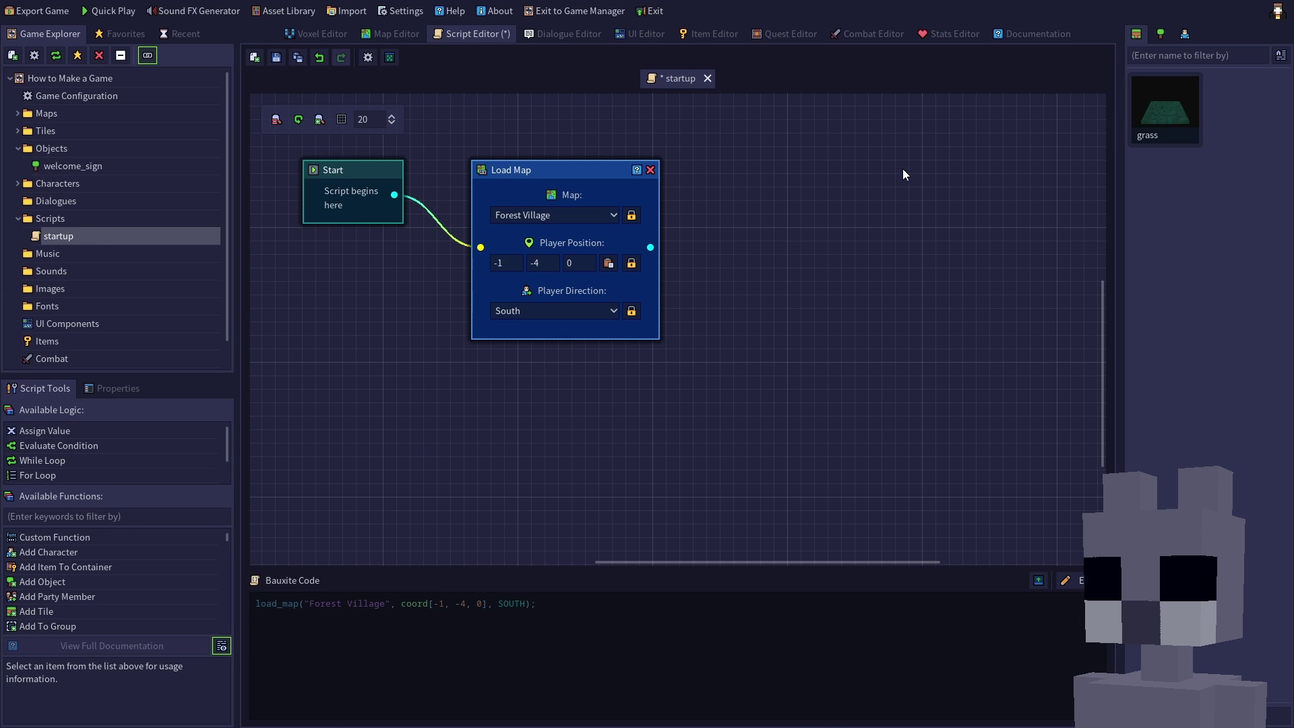
{"action": "left_click", "coordinate": [278, 60]}
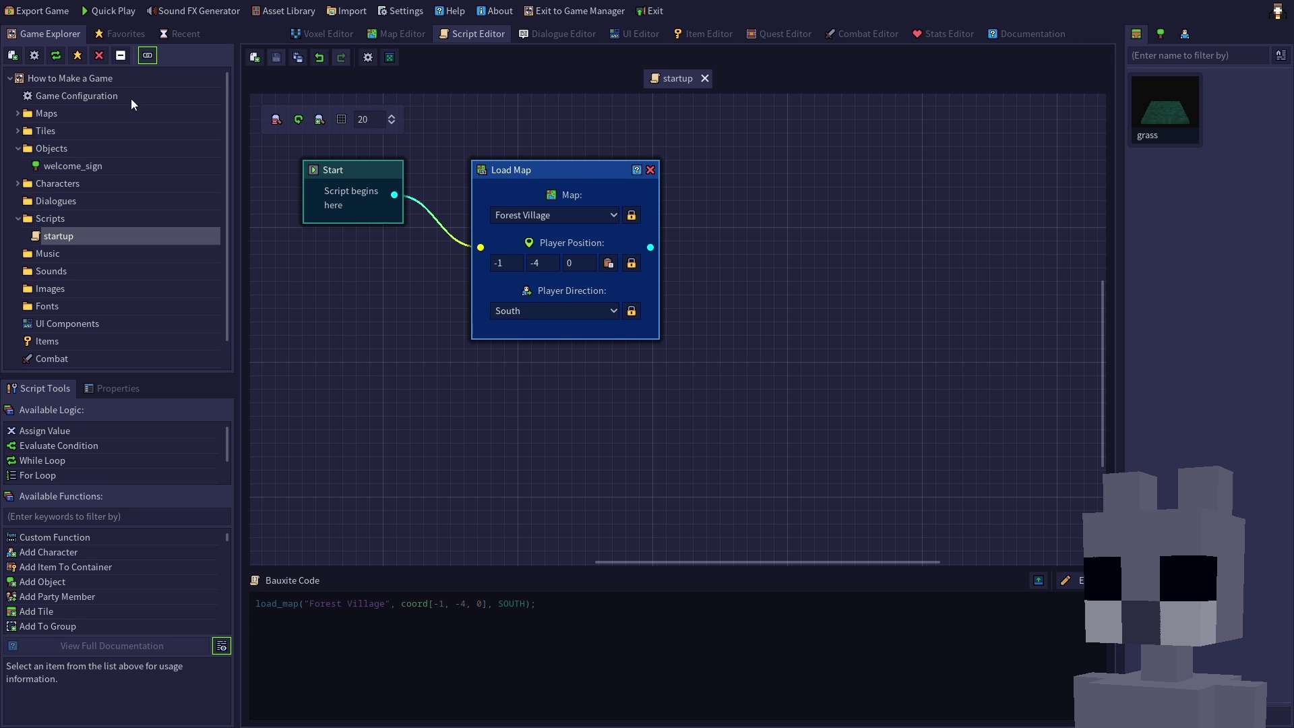
{"action": "double_click", "coordinate": [86, 113]}
{"action": "double_click", "coordinate": [78, 131]}
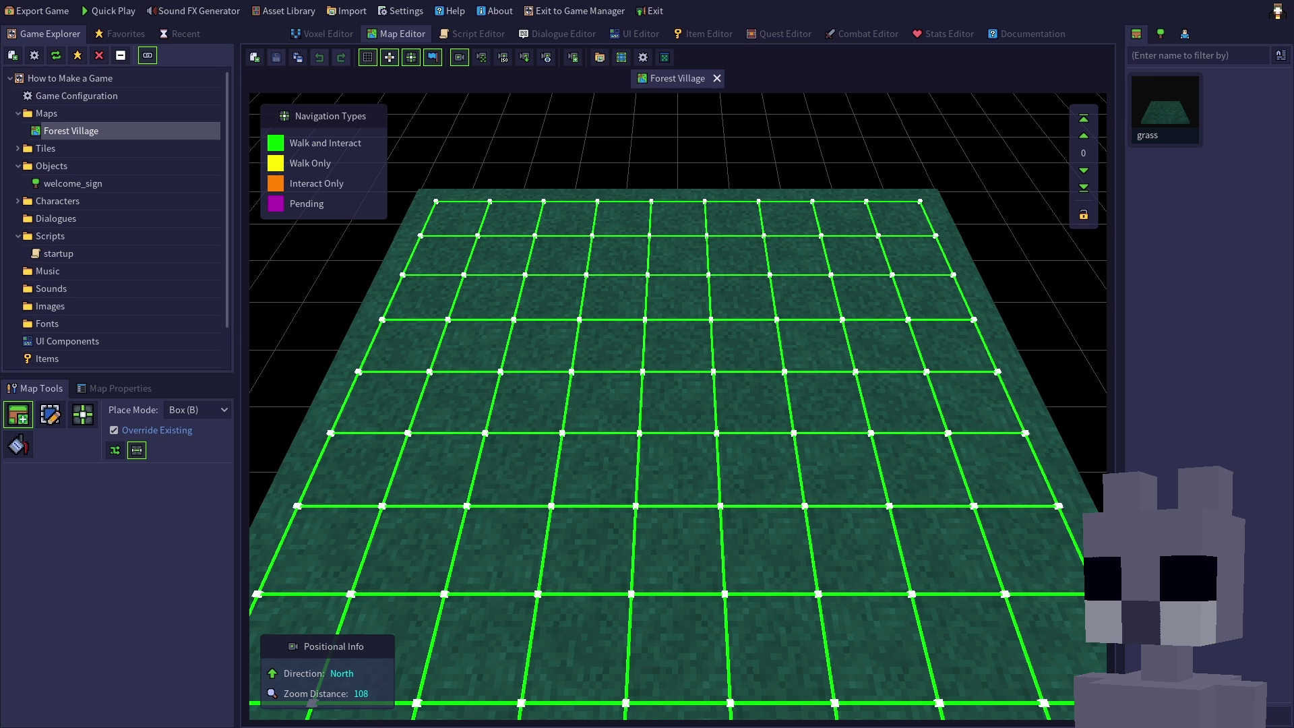
- Pick welcome_sign from Objects, rotate it twice to face east, and place it left of centre
{"action": "left_click", "coordinate": [1161, 37]}
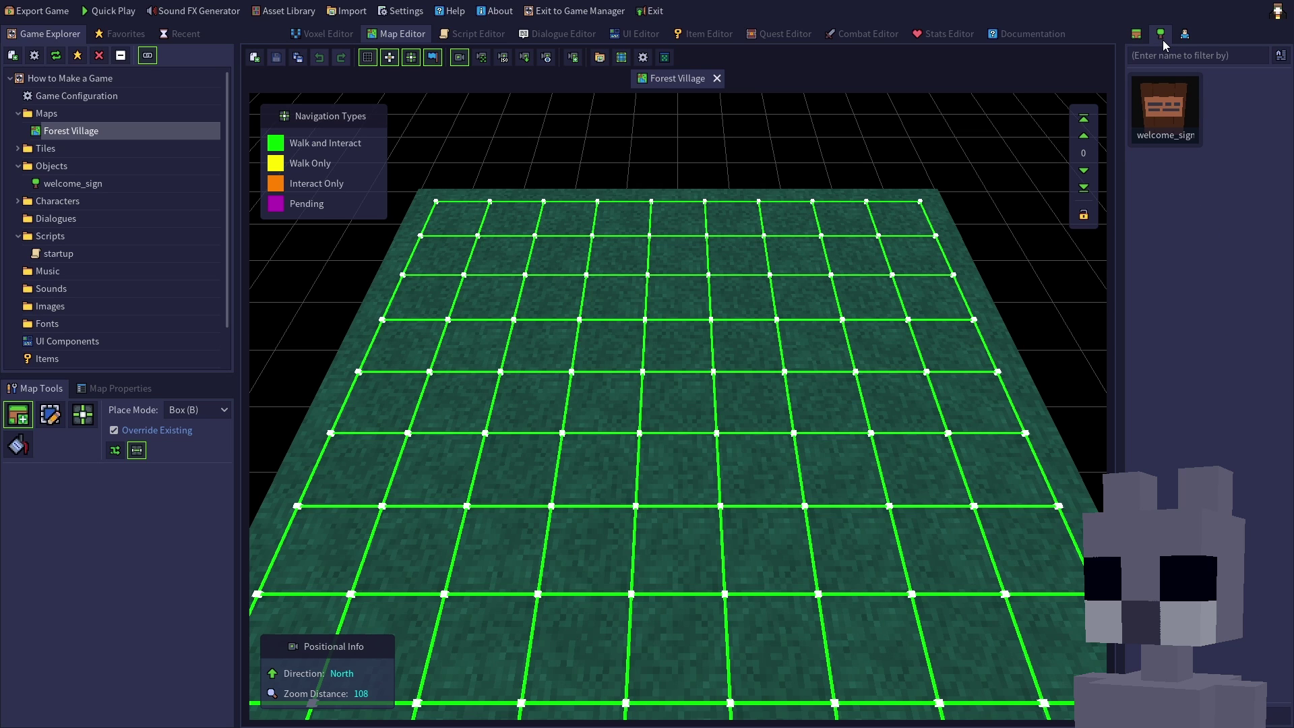
{"action": "left_click", "coordinate": [1157, 131]}
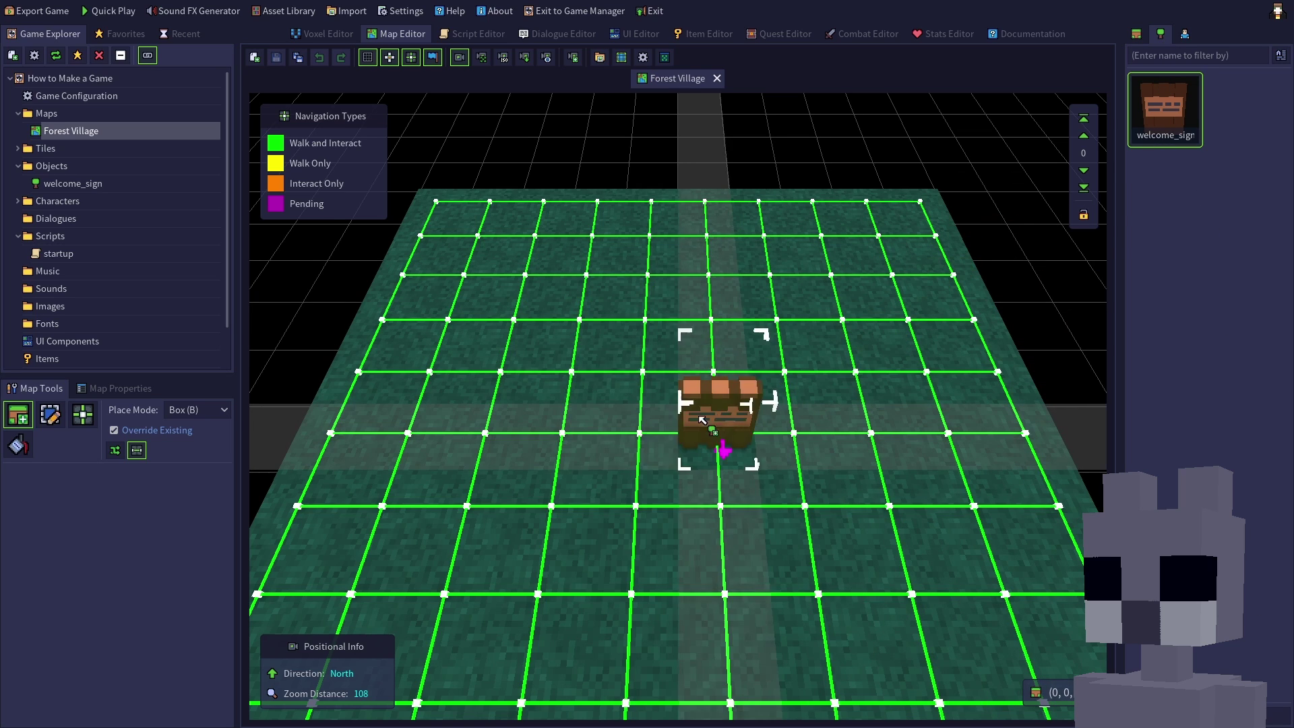
{"action": "key", "text": "r"}
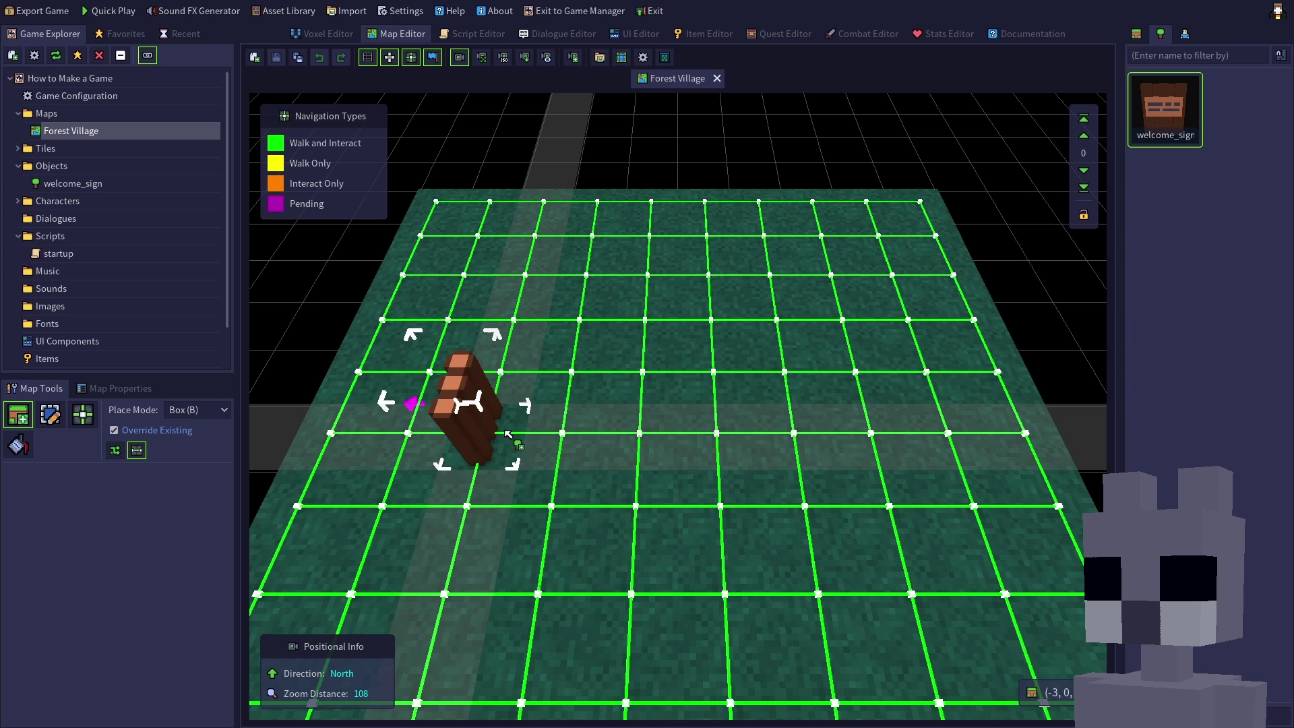
{"action": "key", "text": "r"}
{"action": "key", "text": "r"}
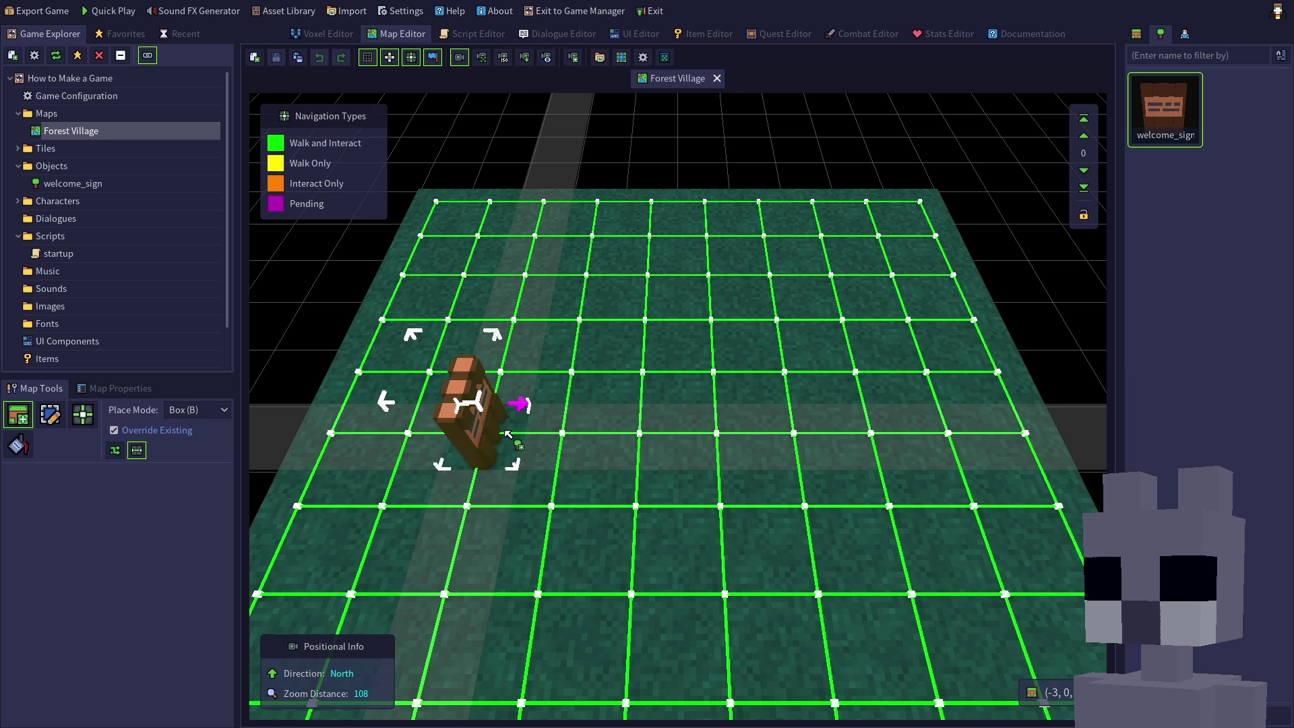
{"action": "left_click", "coordinate": [507, 433]}
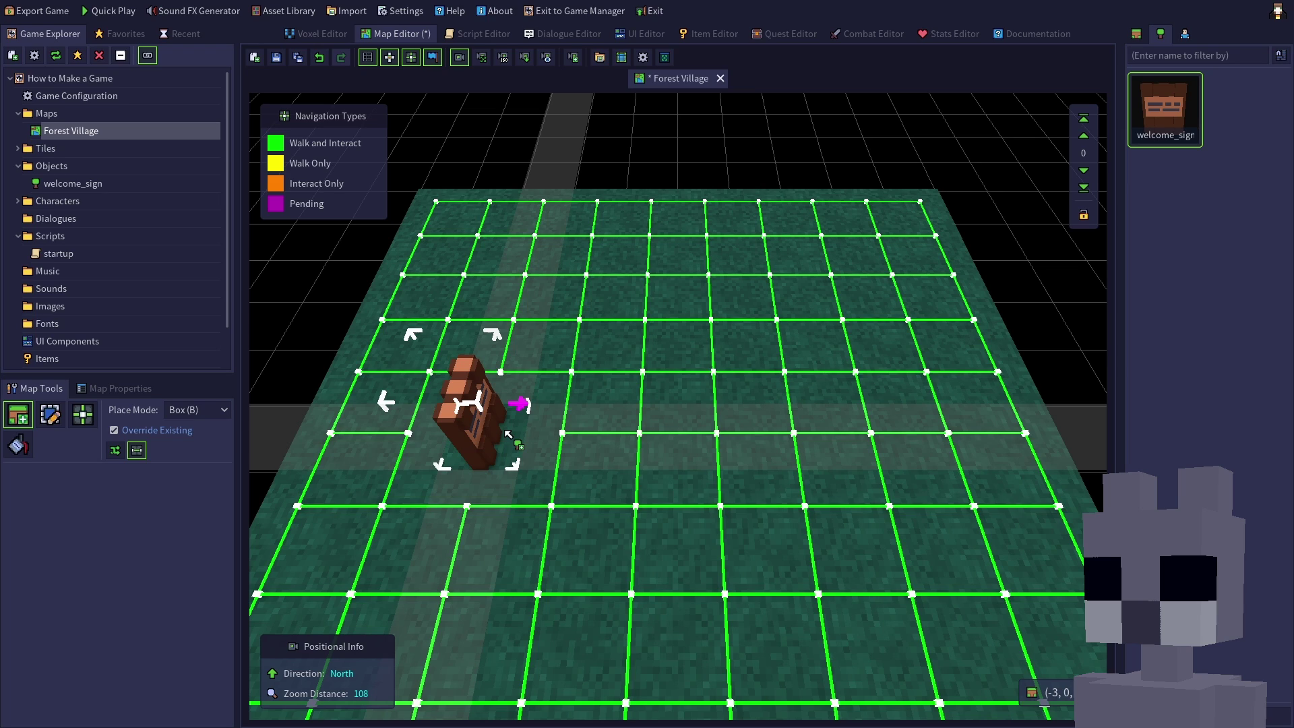
{"action": "key", "text": "2"}
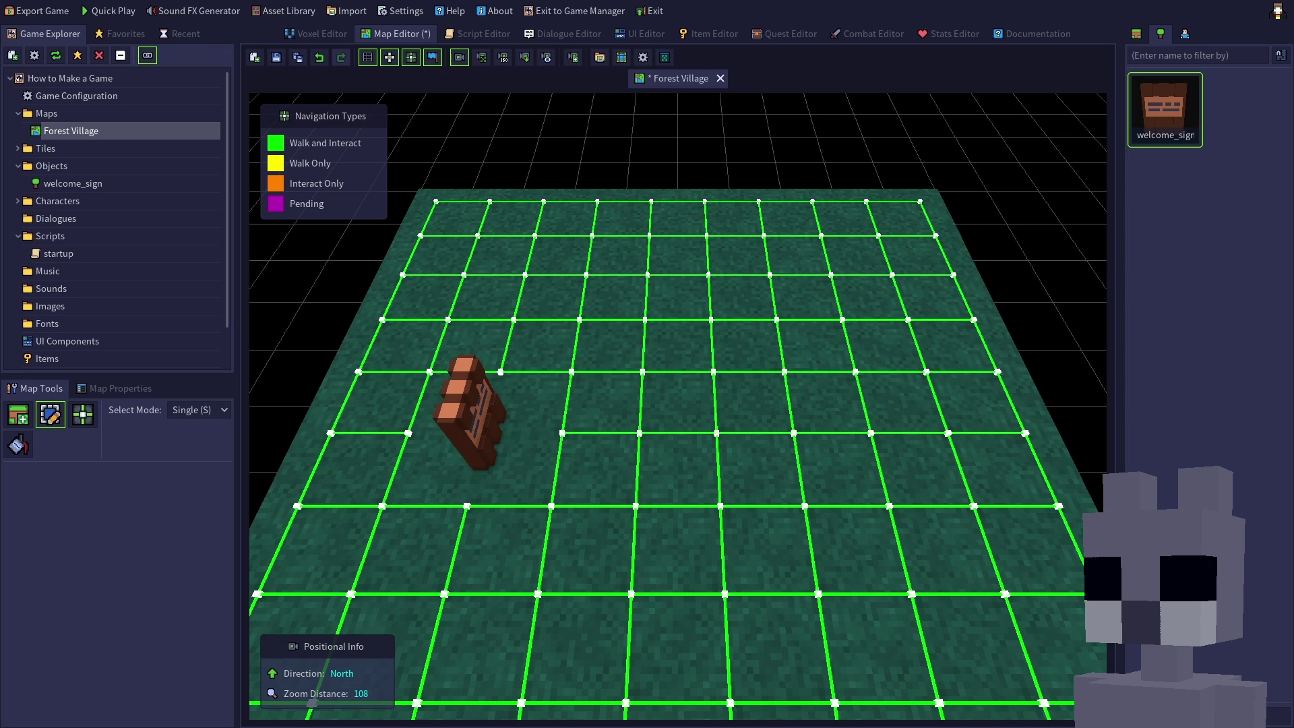
- Mark the path edge east of the sign Interact Only, undoing the extra edges
{"action": "left_click", "coordinate": [80, 418]}
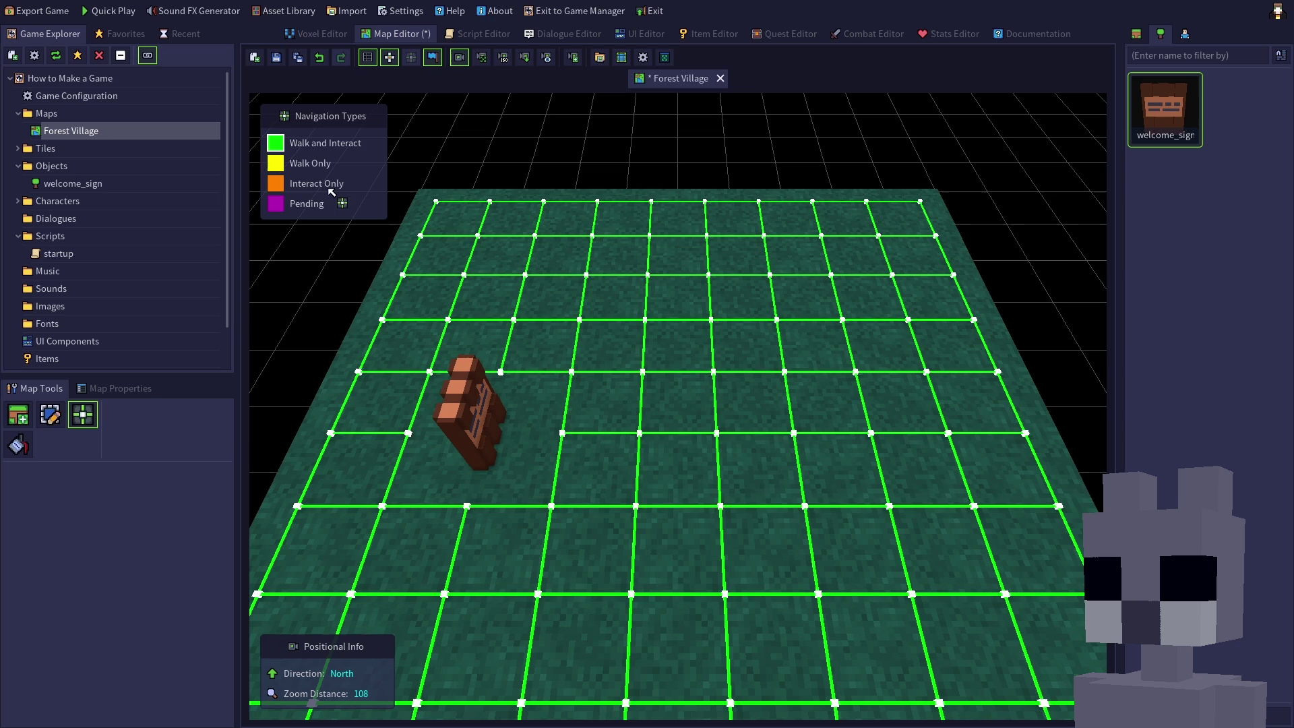
{"action": "left_click", "coordinate": [276, 184]}
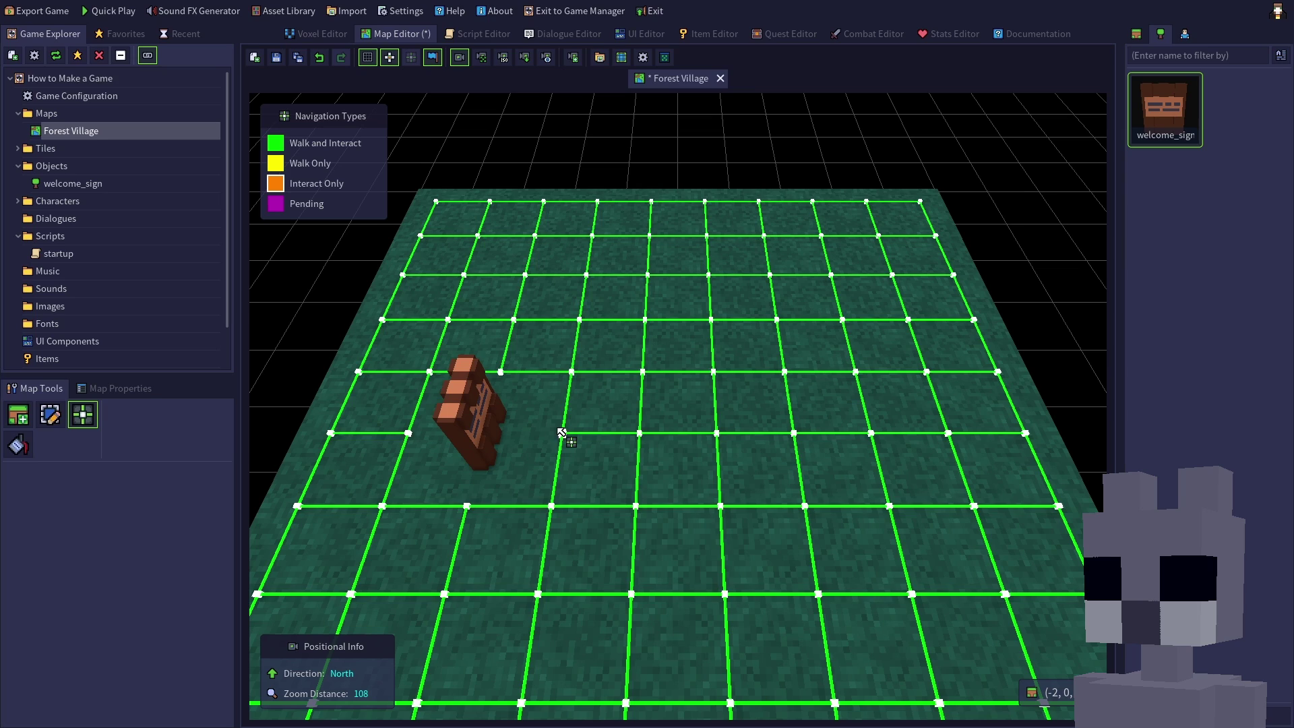
{"action": "left_click_drag", "start_coordinate": [561, 432], "coordinate": [500, 432]}
{"action": "left_click", "coordinate": [502, 380]}
{"action": "left_click", "coordinate": [419, 434]}
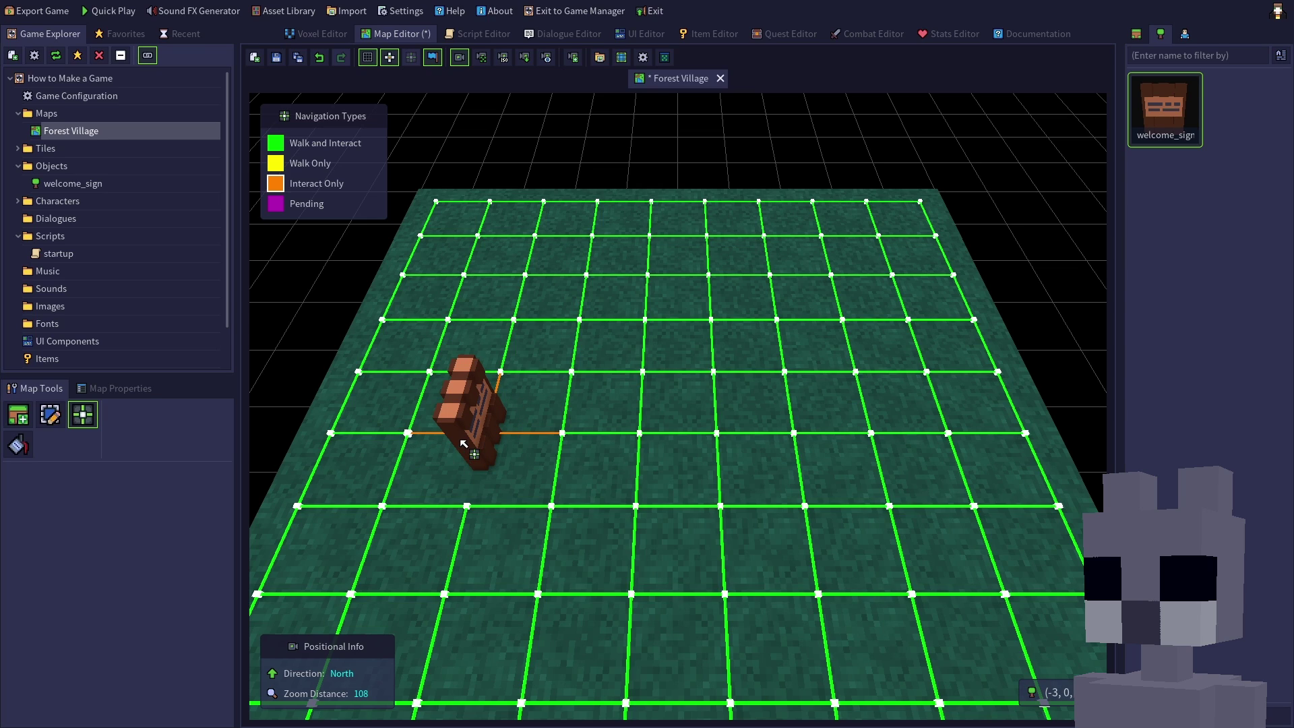
{"action": "left_click", "coordinate": [468, 498]}
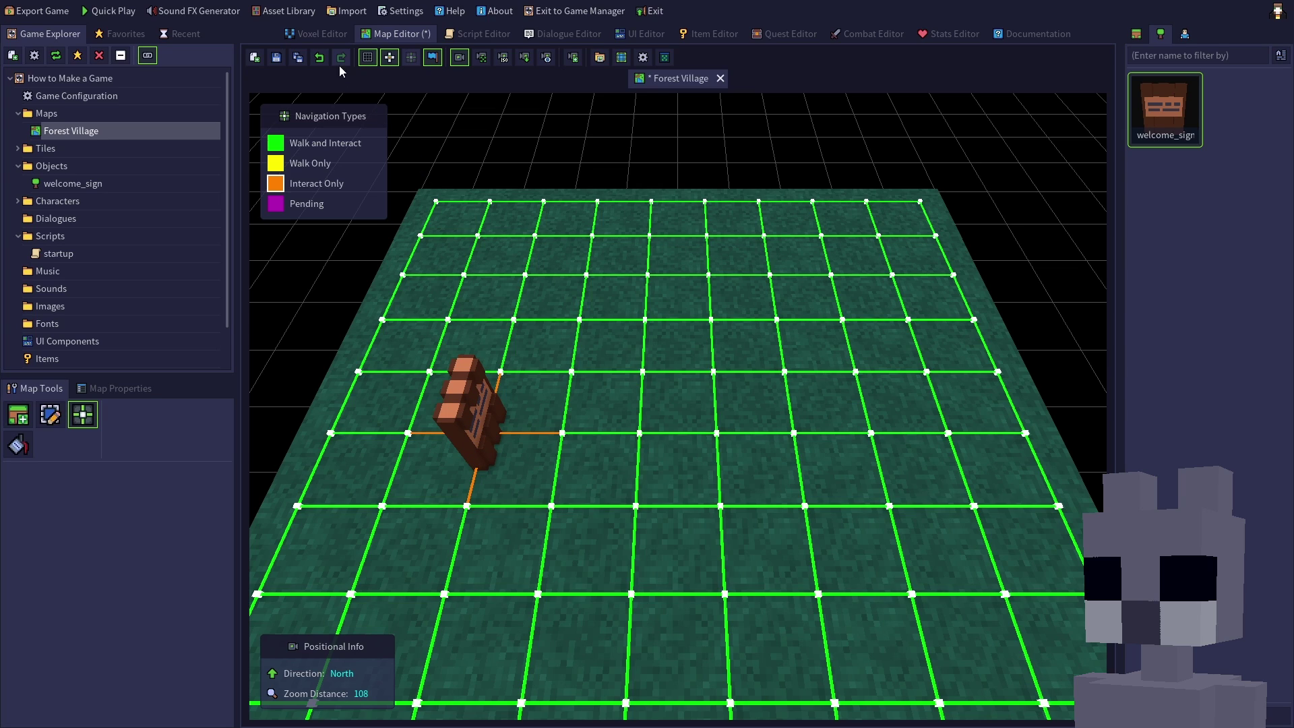
{"action": "left_click", "coordinate": [320, 57]}
{"action": "left_click", "coordinate": [321, 57]}
{"action": "left_click", "coordinate": [320, 57]}
- Give the placed sign a Character interacts trigger with a Quick Script, and open its code
{"action": "left_click", "coordinate": [49, 417]}
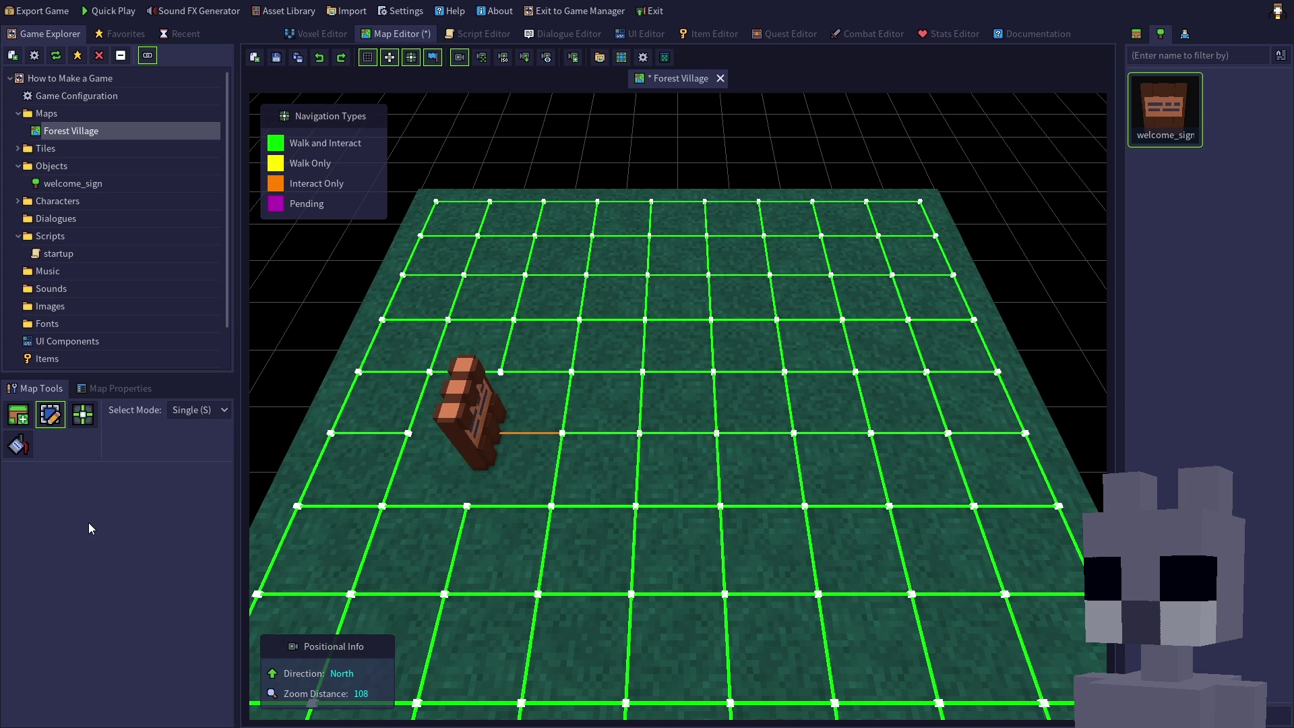
{"action": "left_click", "coordinate": [492, 409]}
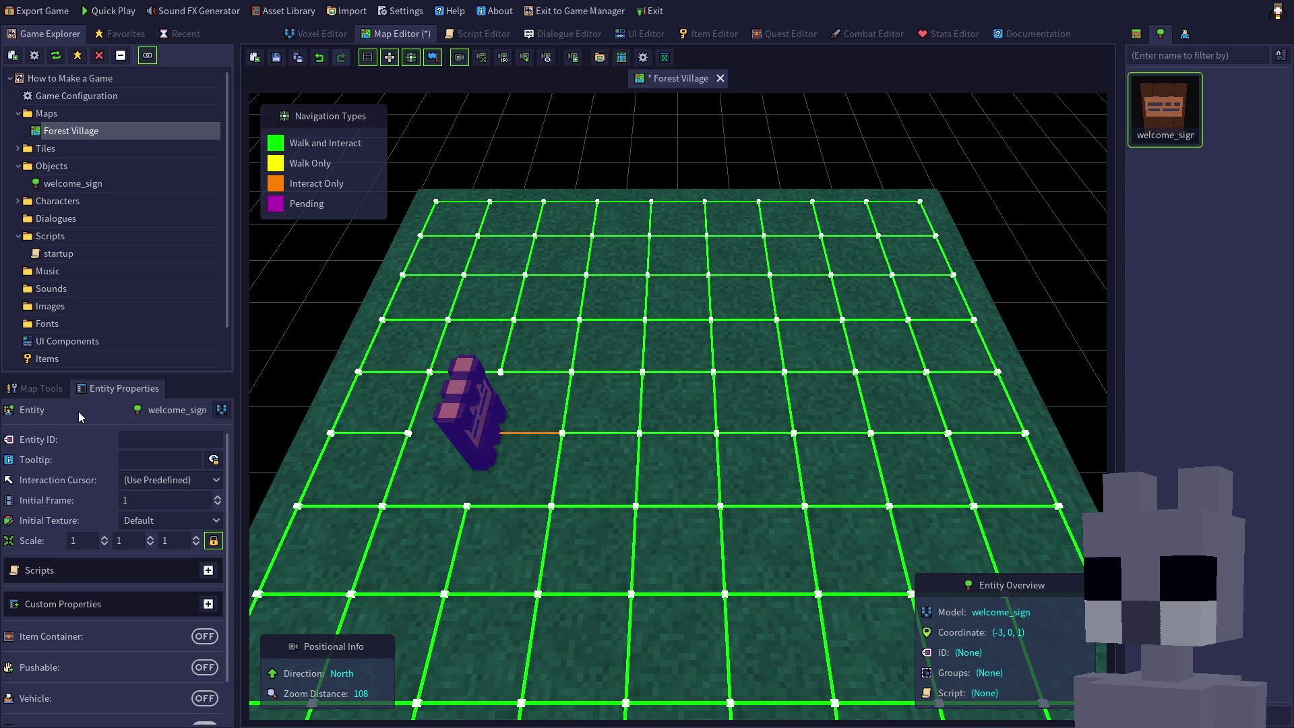
{"action": "left_click", "coordinate": [118, 570]}
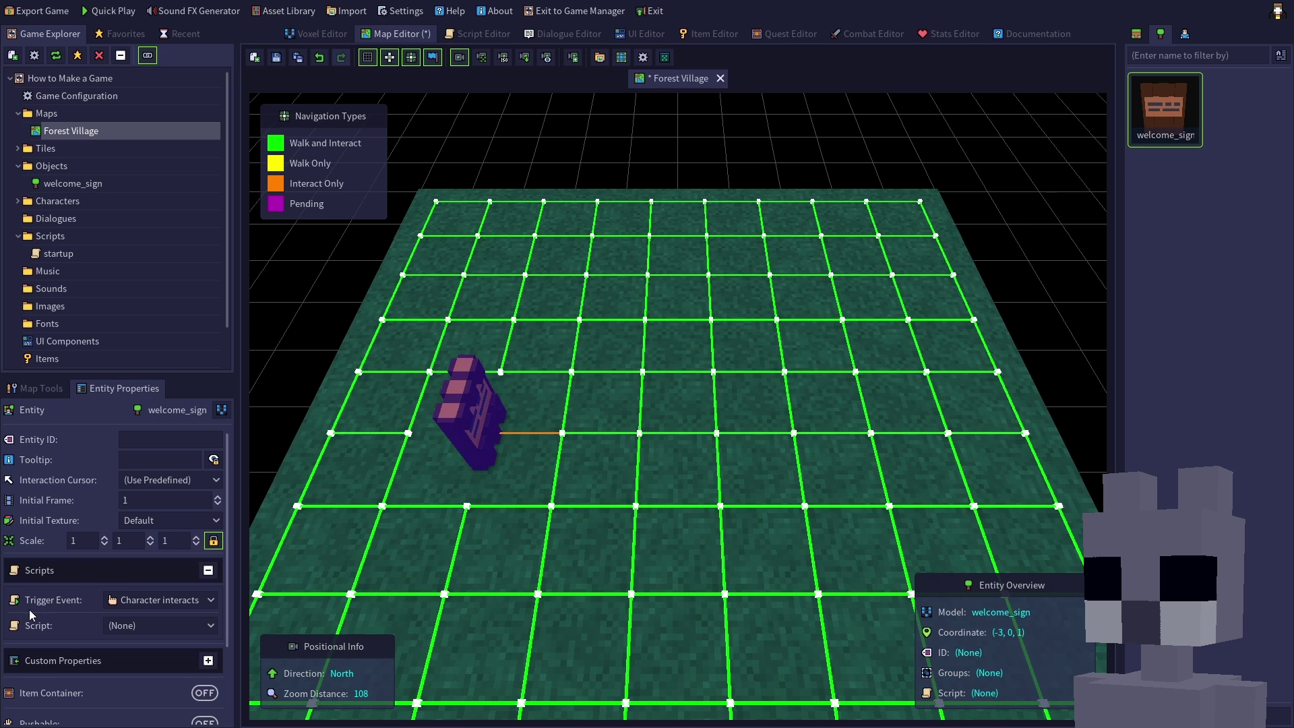
{"action": "left_click", "coordinate": [135, 600]}
{"action": "left_click", "coordinate": [143, 616]}
{"action": "left_click", "coordinate": [133, 628]}
{"action": "left_click", "coordinate": [139, 662]}
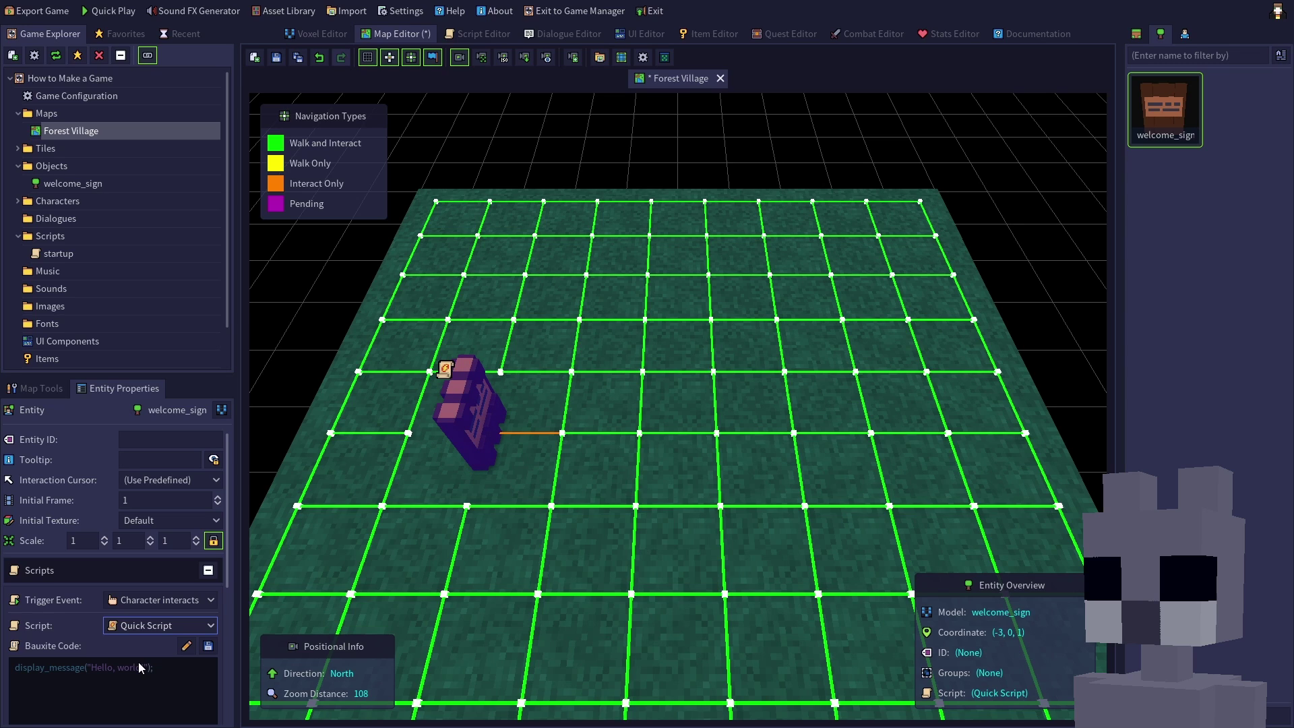
{"action": "left_click", "coordinate": [187, 646]}
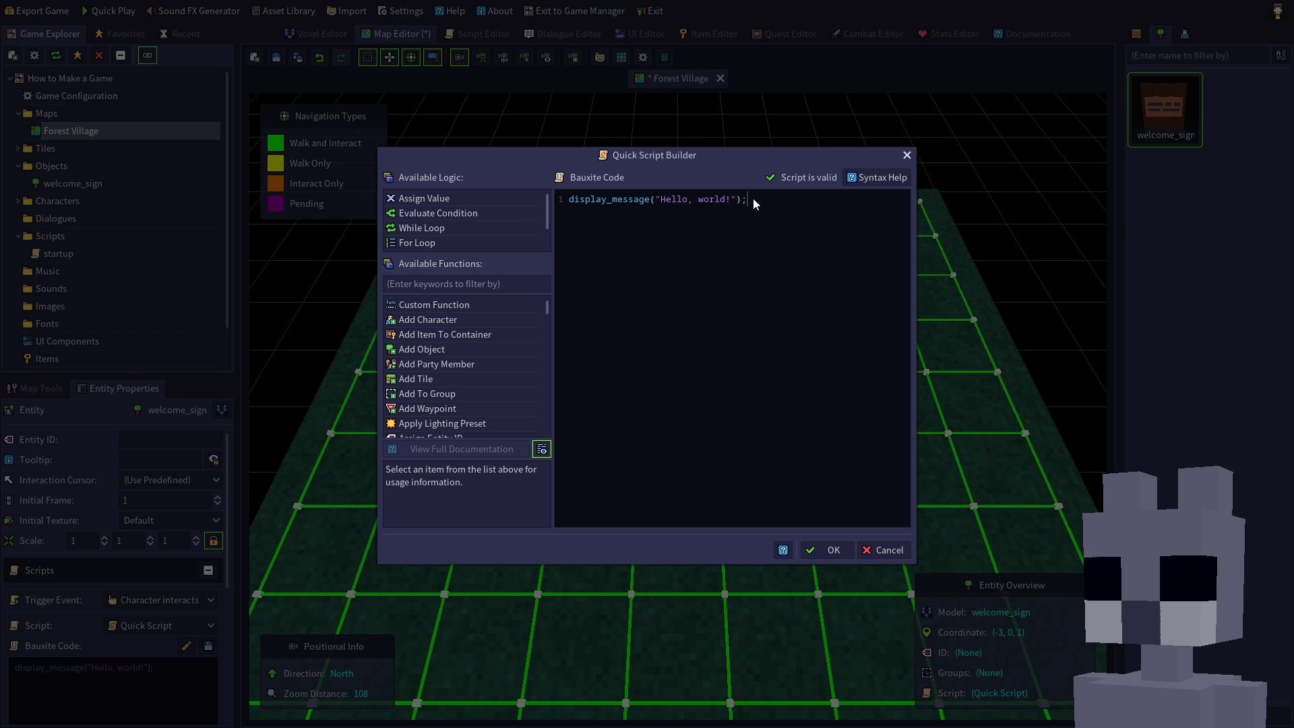
- Replace the Hello, world! code with display_message("Welcome to the Forest Village!"), validate, and accept
{"action": "left_click_drag", "start_coordinate": [754, 198], "coordinate": [584, 208]}
{"action": "key", "text": "BackSpace"}
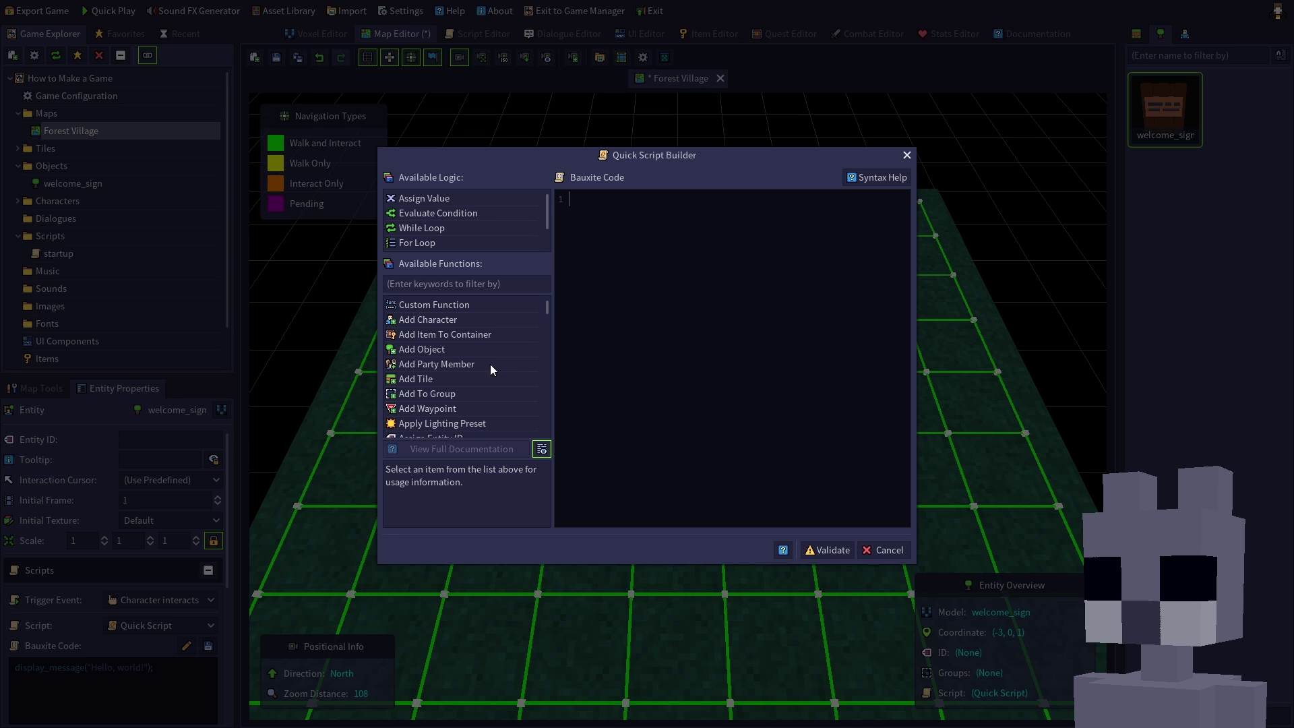
{"action": "scroll", "coordinate": [472, 370], "scroll_direction": "down", "scroll_amount": 5}
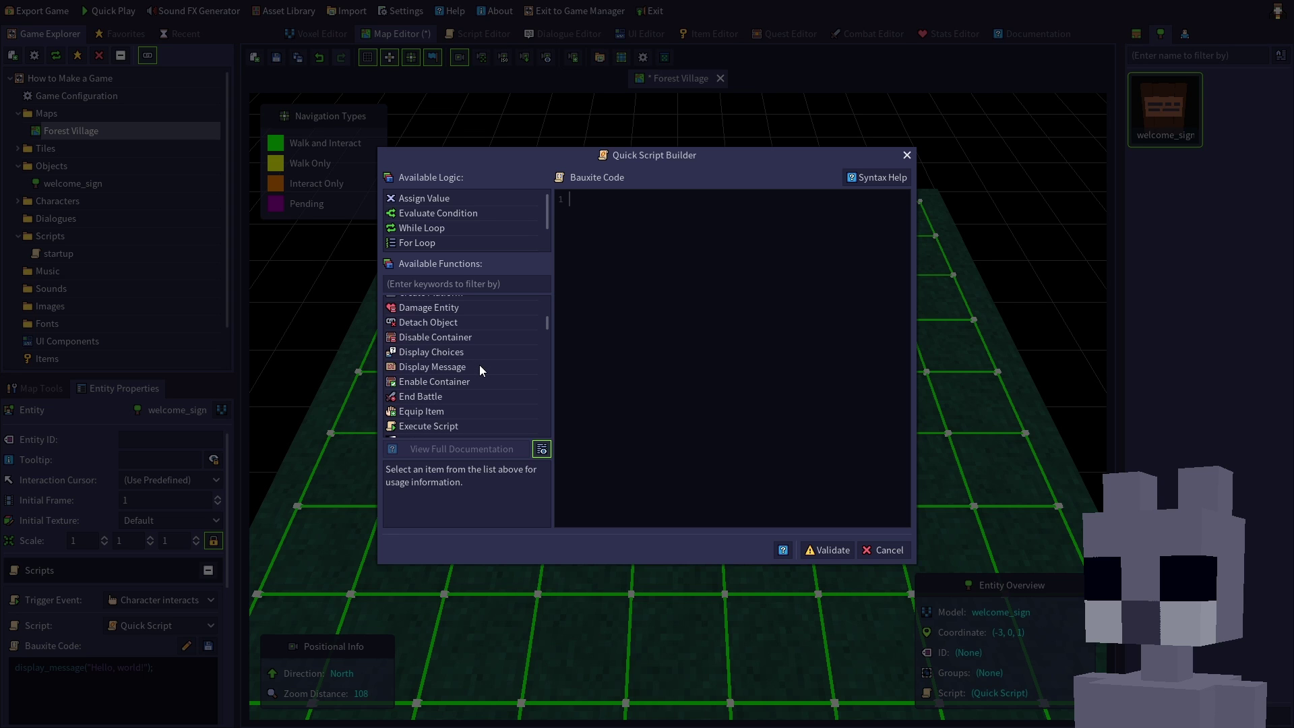
{"action": "left_click_drag", "start_coordinate": [419, 366], "coordinate": [604, 205]}
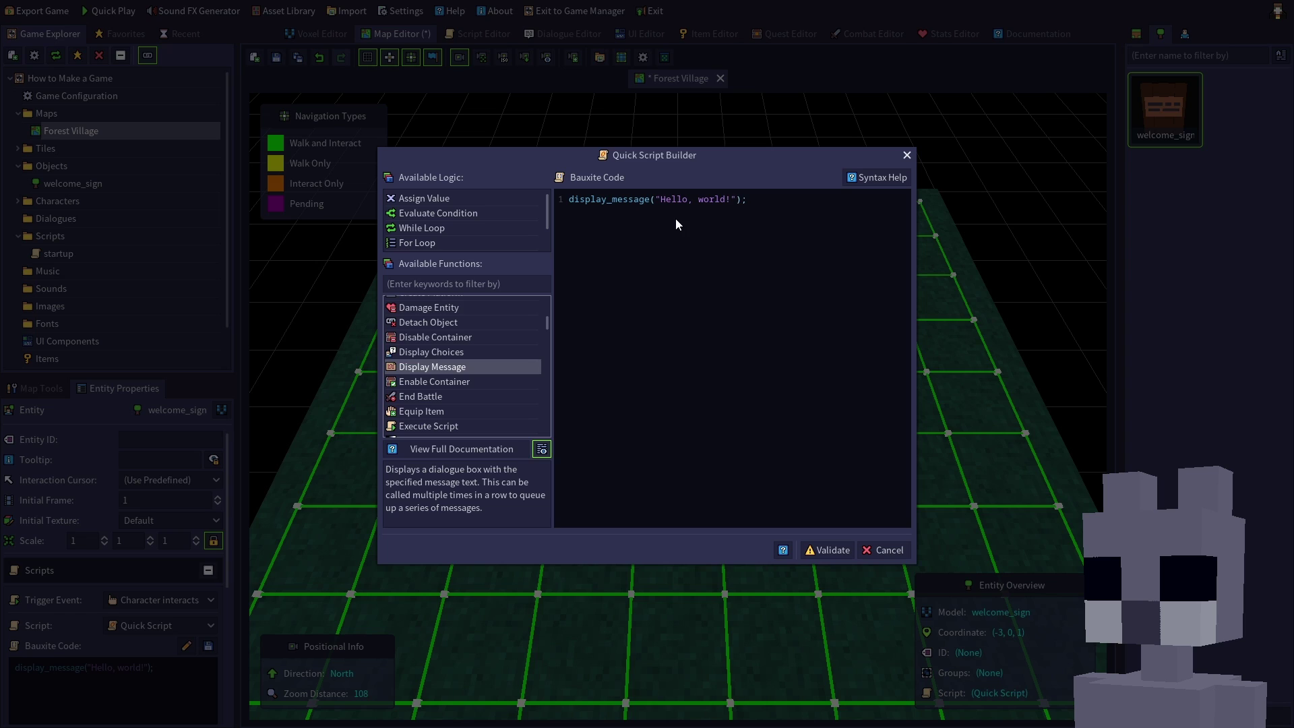
{"action": "left_click", "coordinate": [661, 199]}
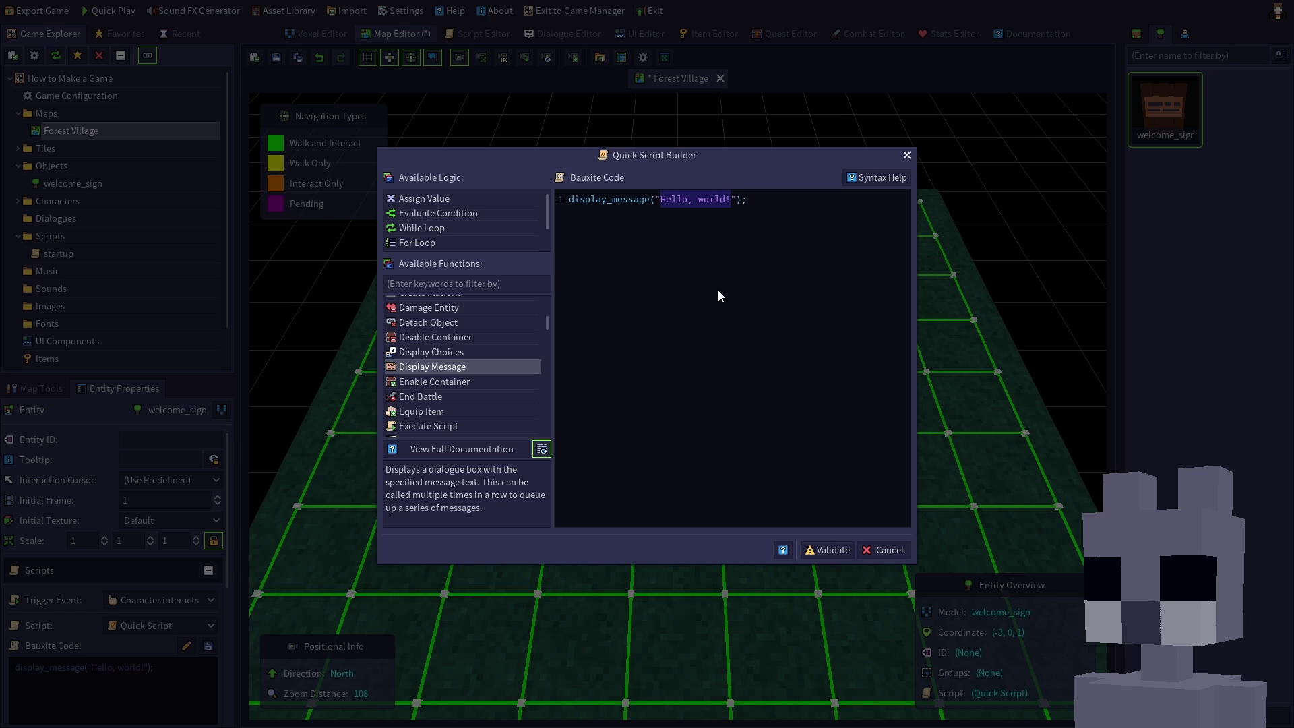
{"action": "type", "text": "Welcome to the Fo"}
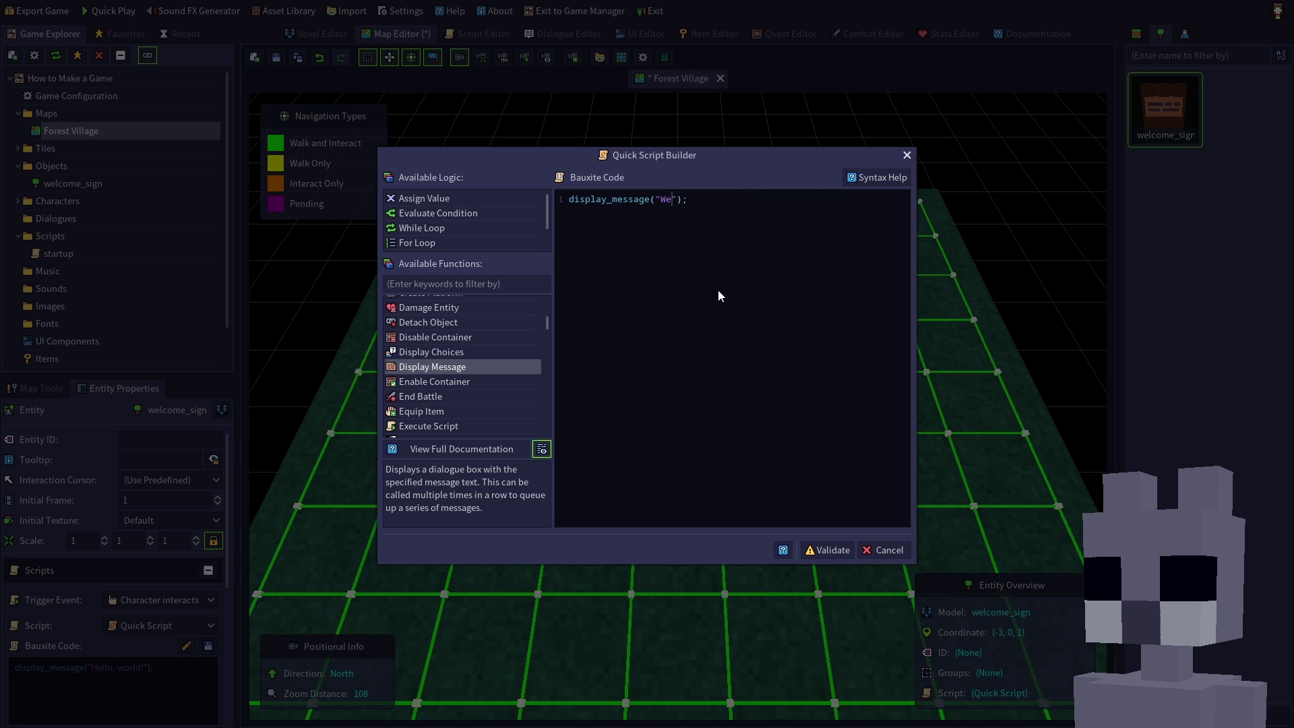
{"action": "type", "text": "rest Village!"}
{"action": "left_click", "coordinate": [826, 550]}
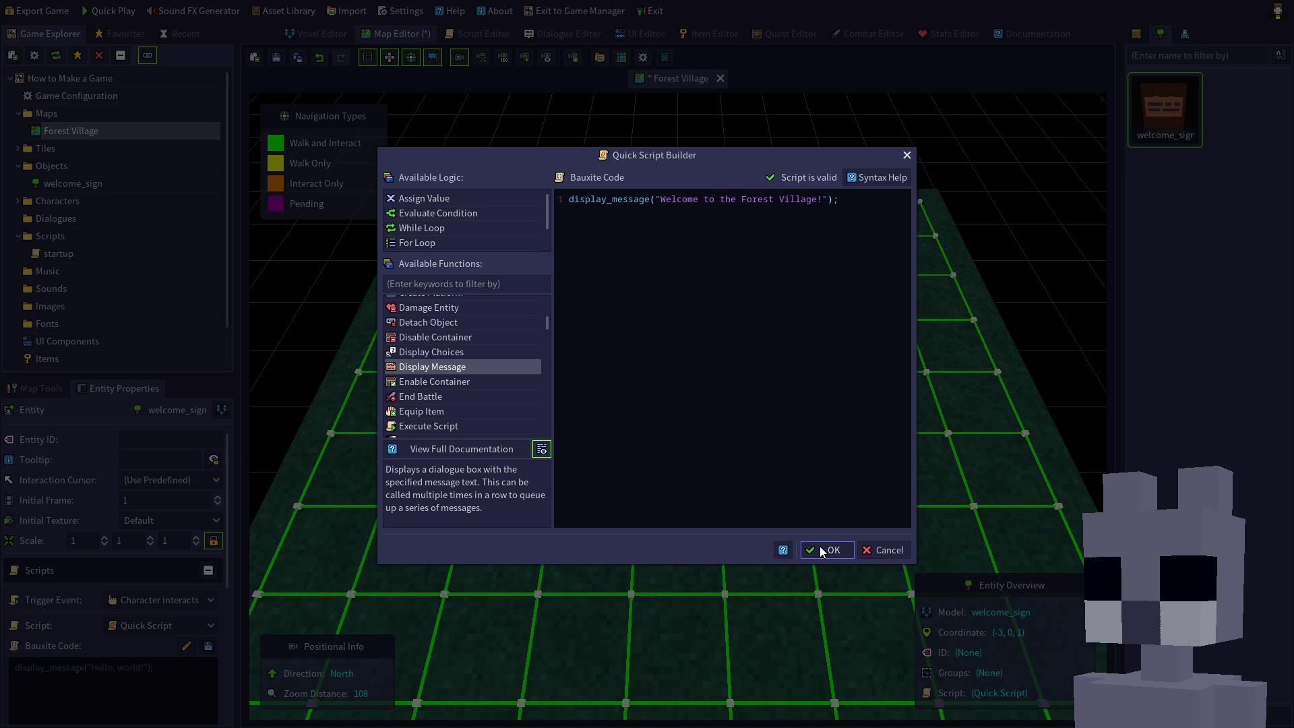
{"action": "left_click", "coordinate": [825, 550]}
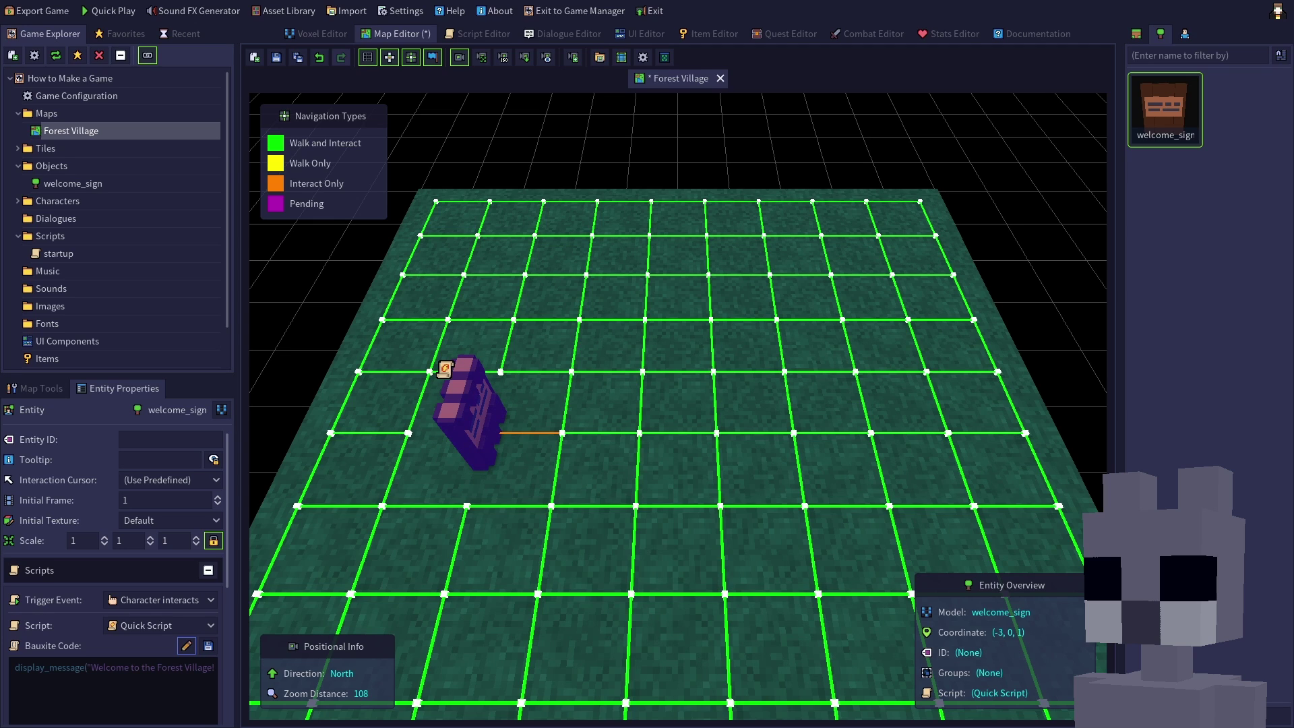
- Save the sign's code as a script resource named welcome_sign
{"action": "left_click", "coordinate": [208, 646]}
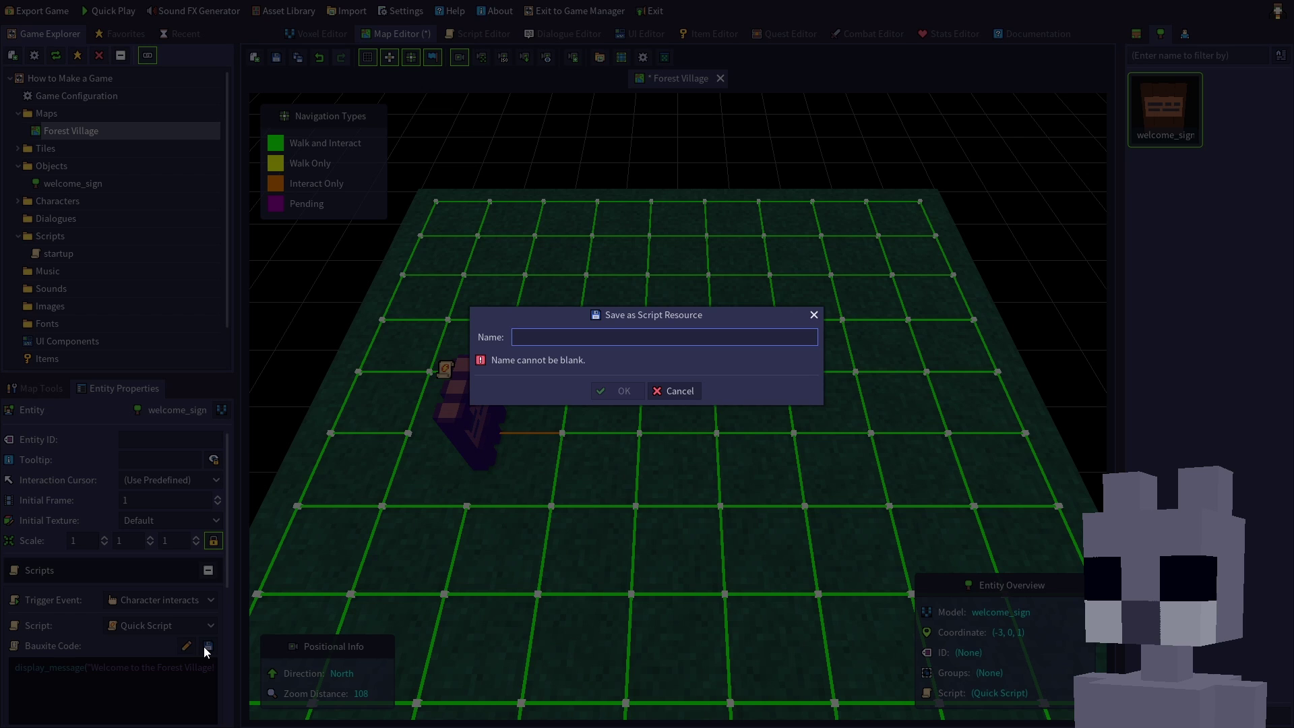
{"action": "type", "text": "welcome_sign"}
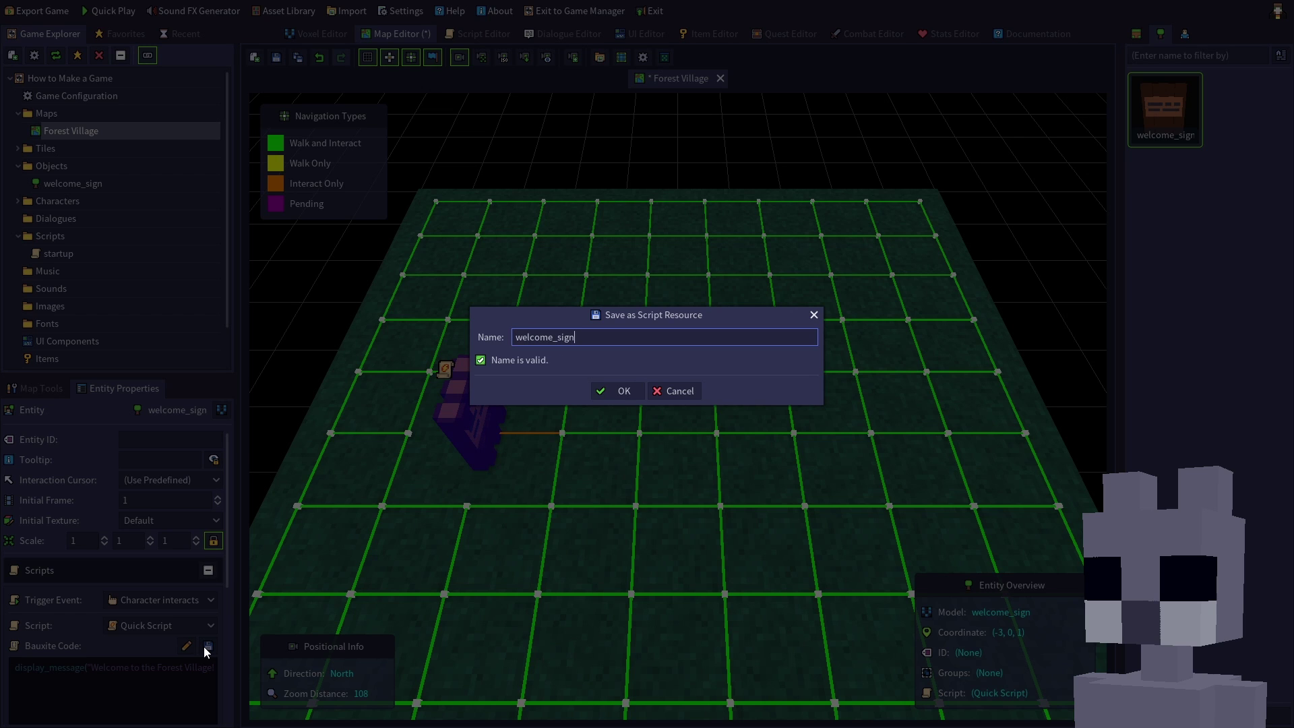
{"action": "left_click", "coordinate": [620, 392]}
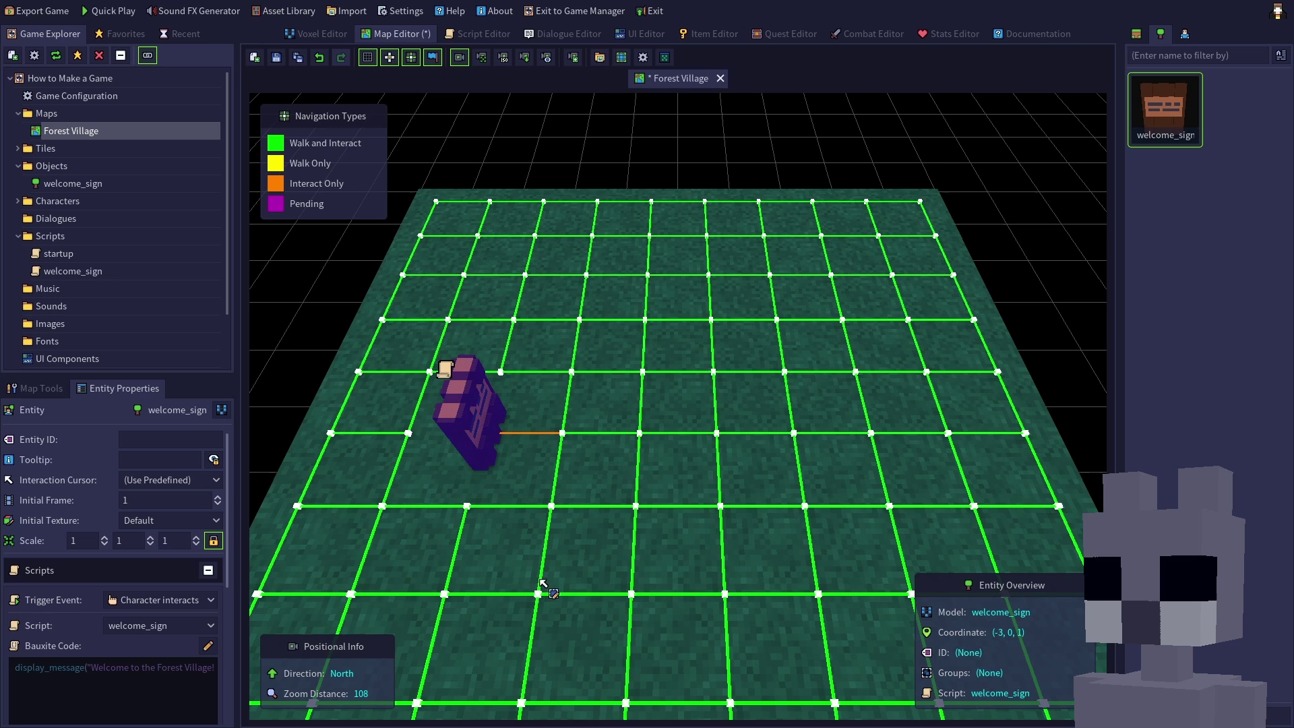
- Save the Forest Village map, deselect the sign, and start Quick Play
{"action": "left_click", "coordinate": [276, 58]}
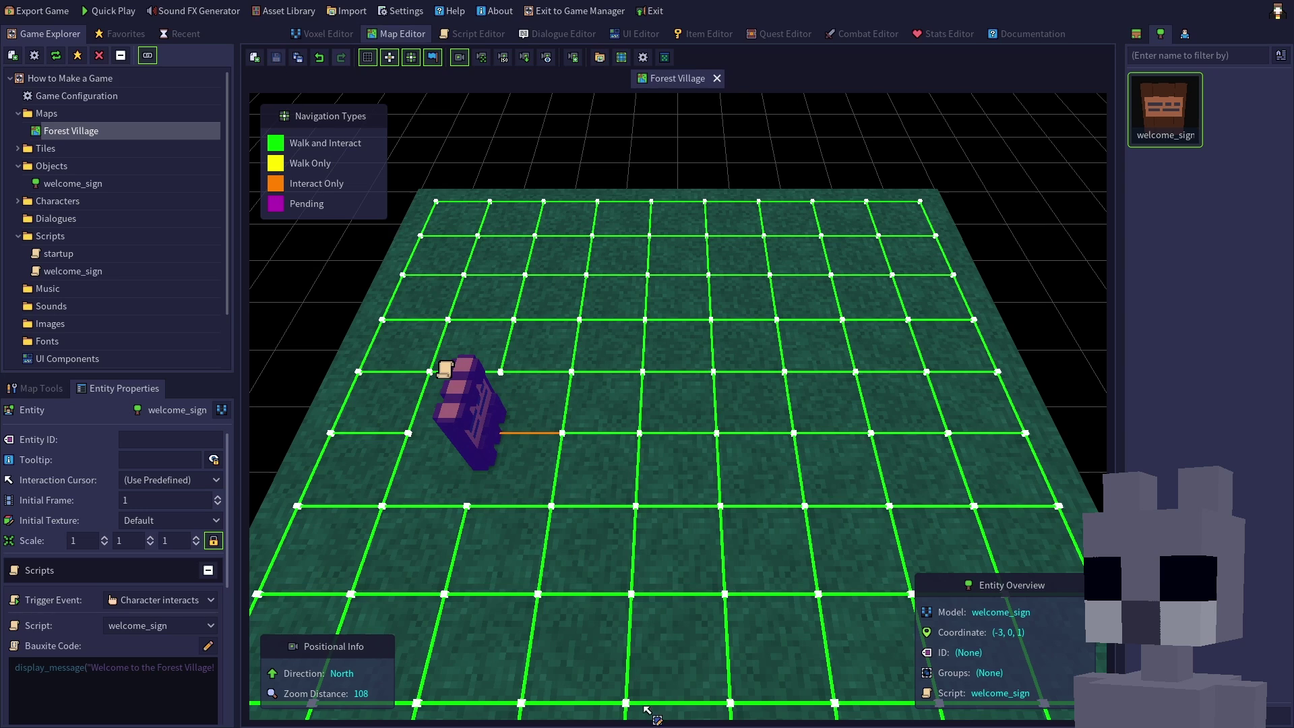
{"action": "key", "text": "Escape"}
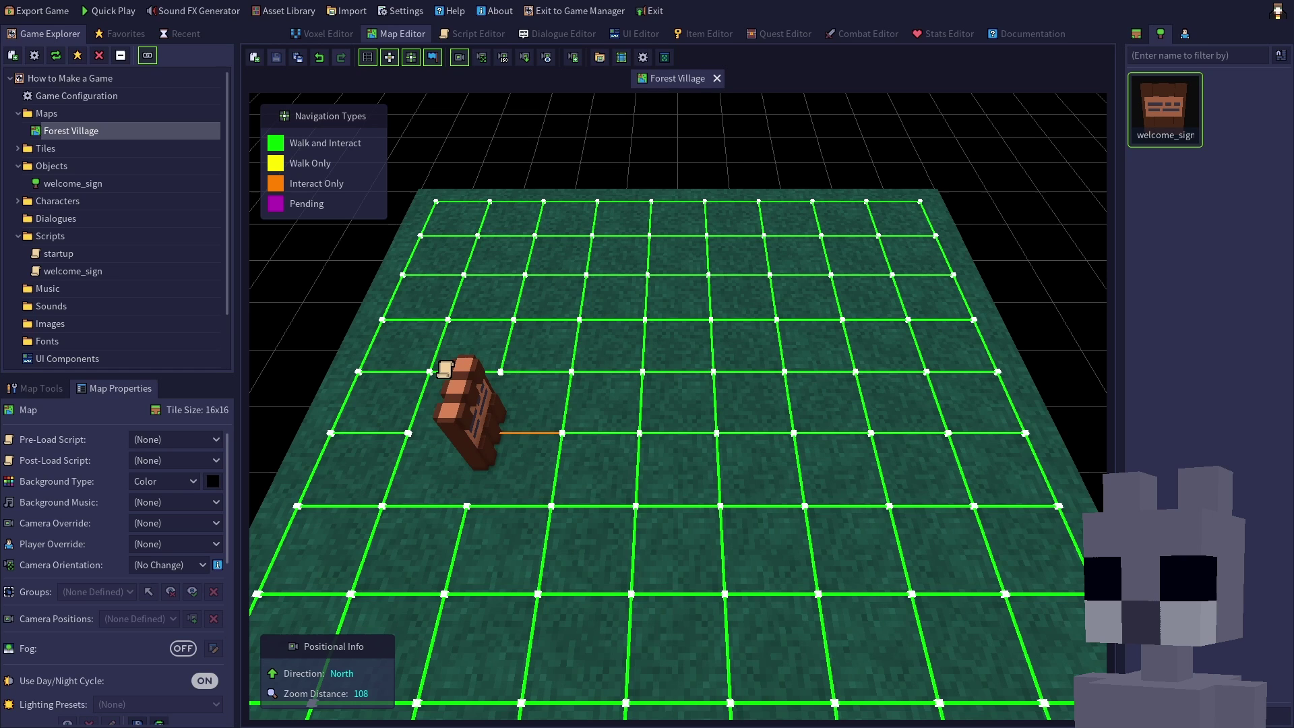
{"action": "left_click", "coordinate": [119, 14]}
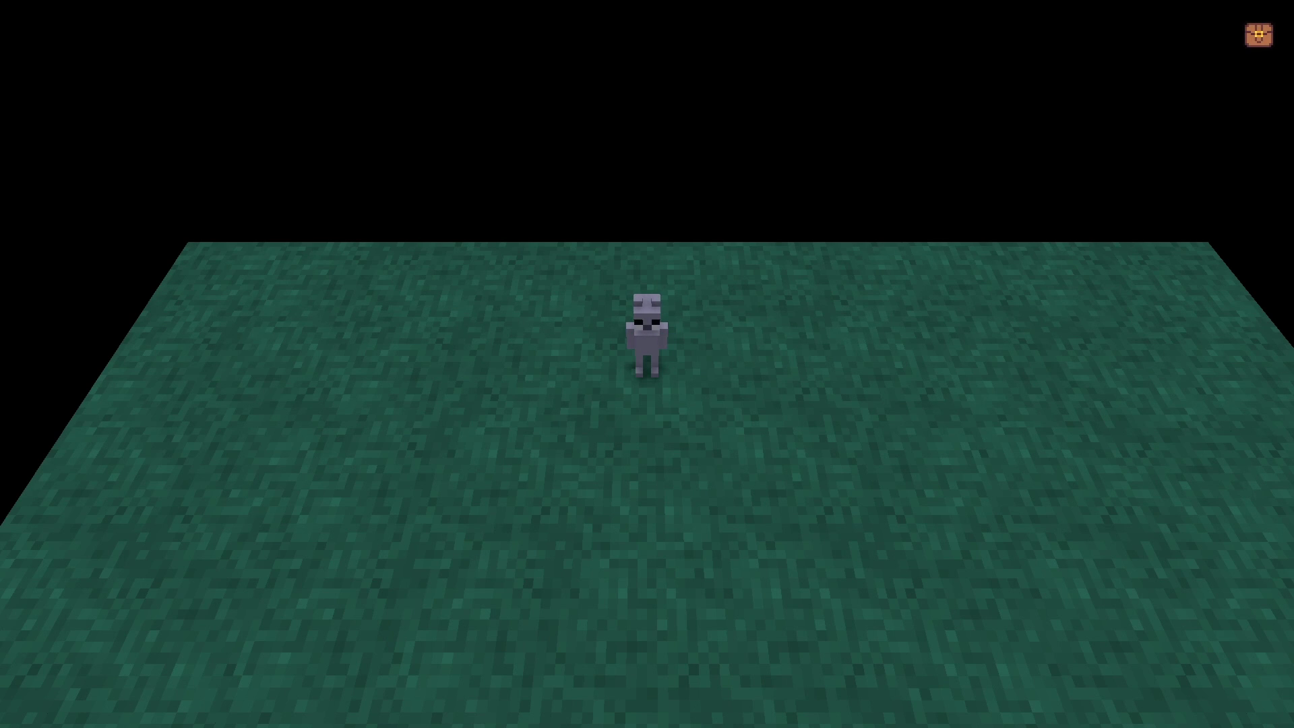
- In the playtest, interact with the sign by mouse and keyboard to show 'Welcome to the Forest Village!'
{"action": "right_click_drag", "start_coordinate": [988, 626], "coordinate": [910, 652]}
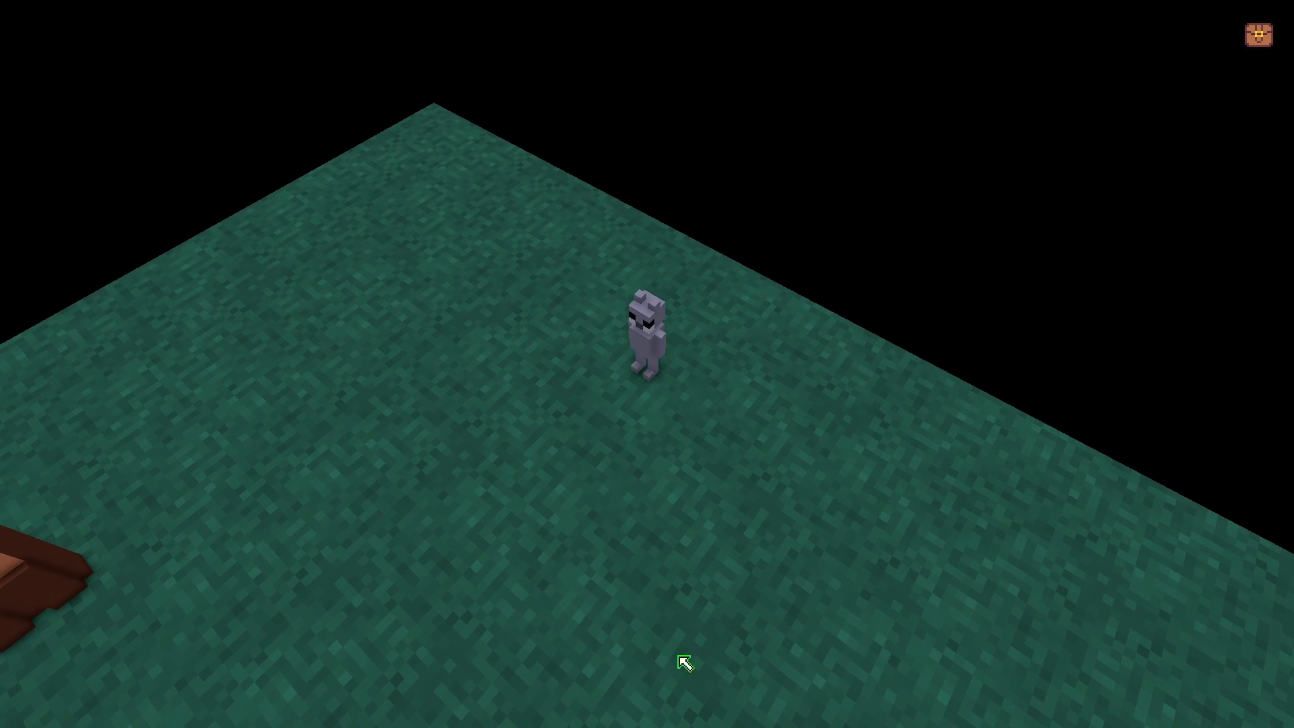
{"action": "right_click_drag", "start_coordinate": [107, 665], "coordinate": [512, 664]}
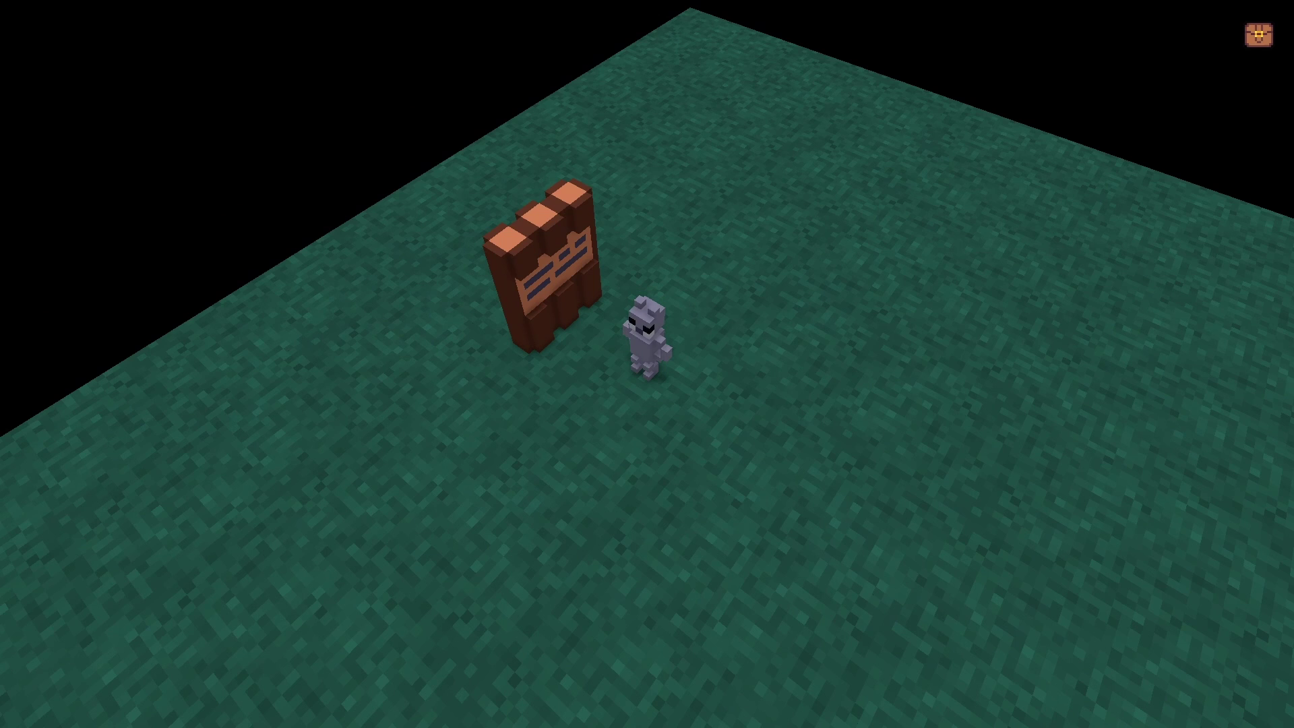
{"action": "left_click", "coordinate": [555, 283]}
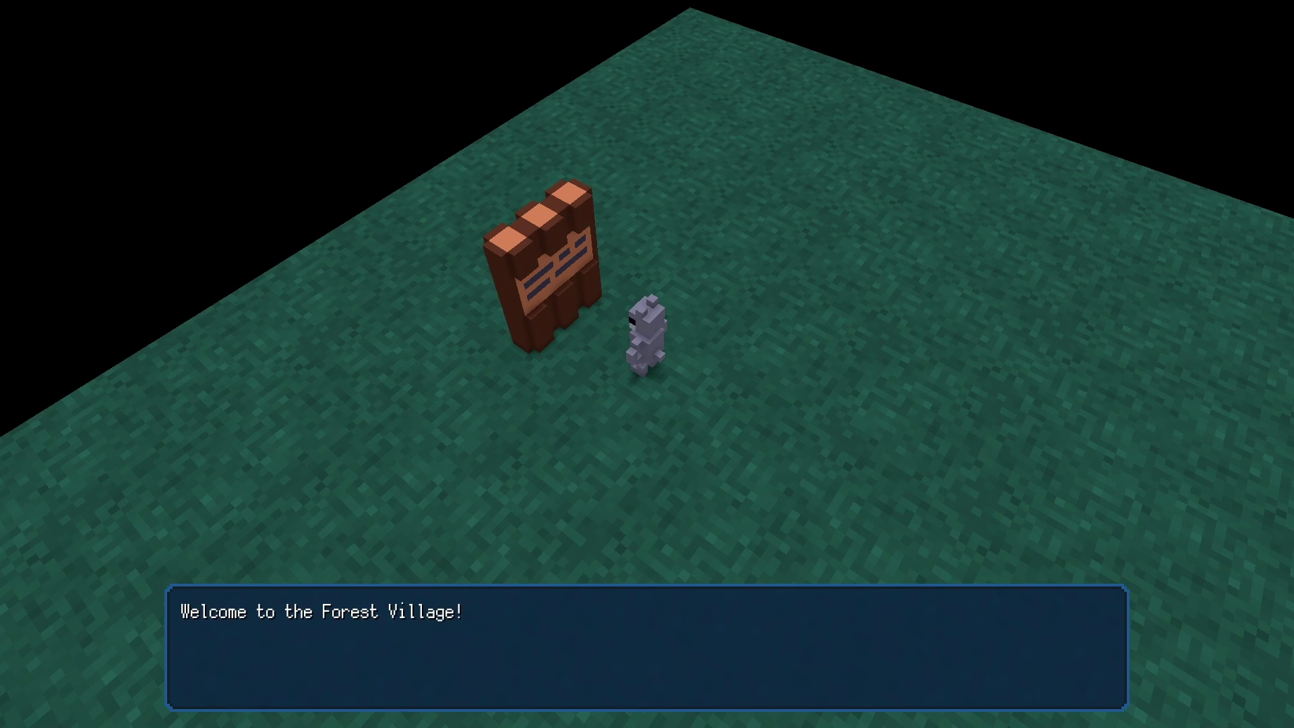
{"action": "key", "text": "Return"}
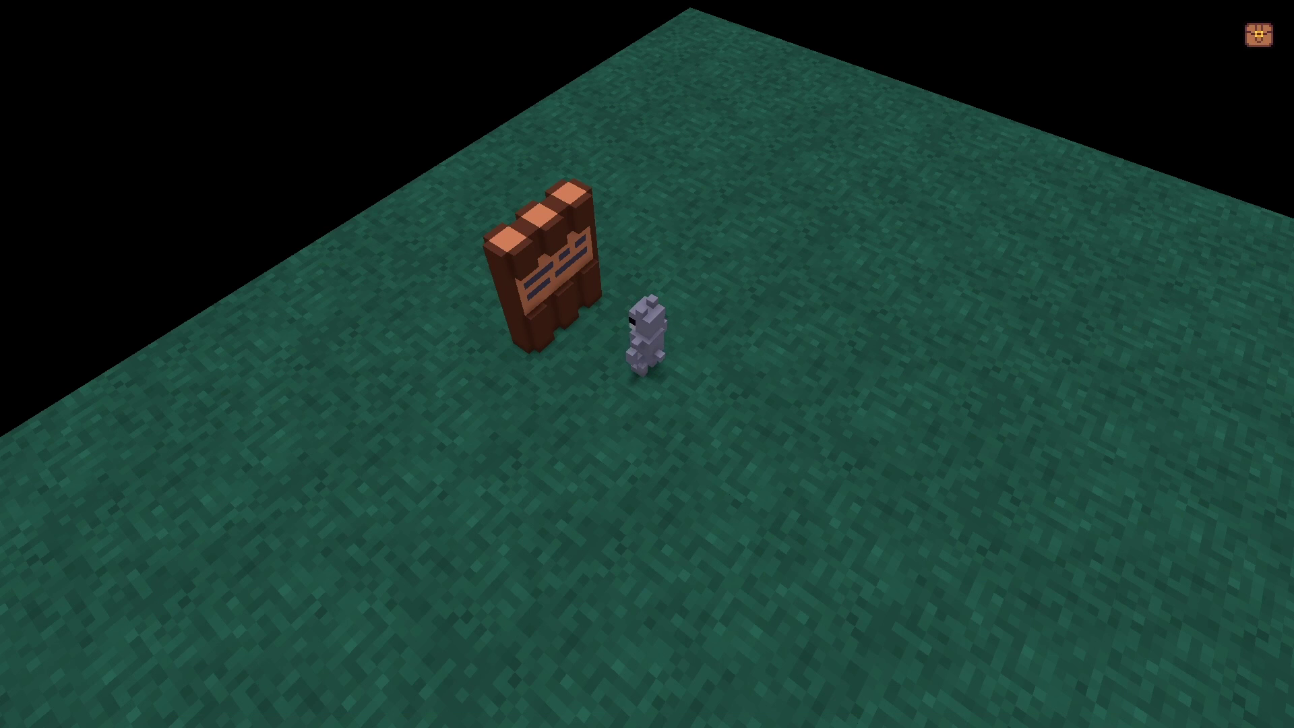
{"action": "key", "text": "w"}
{"action": "key", "text": "Return"}
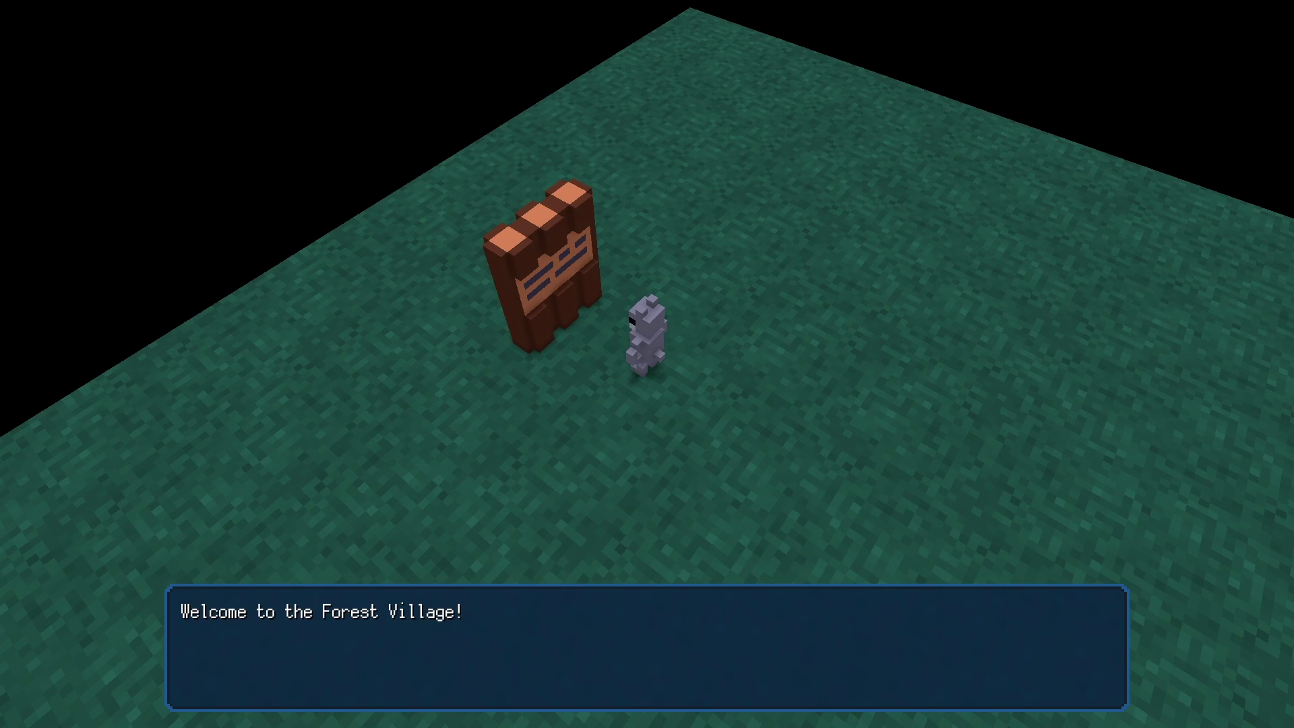